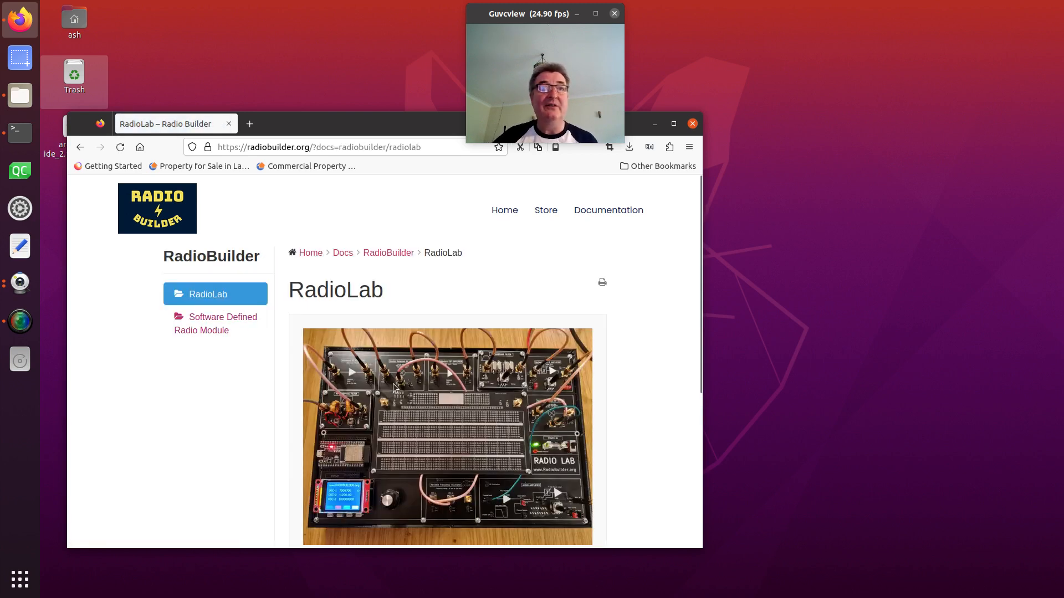
Open the RadioLab assembly instructions from the documentation page and hide the document outline
scroll(412, 379, "down", 3)
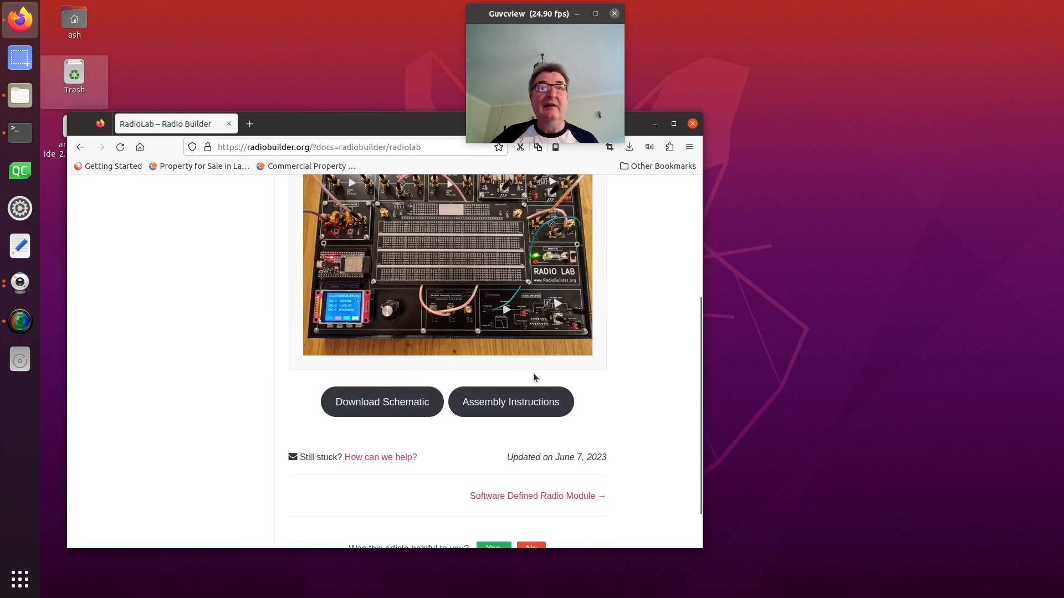
left_click(500, 403)
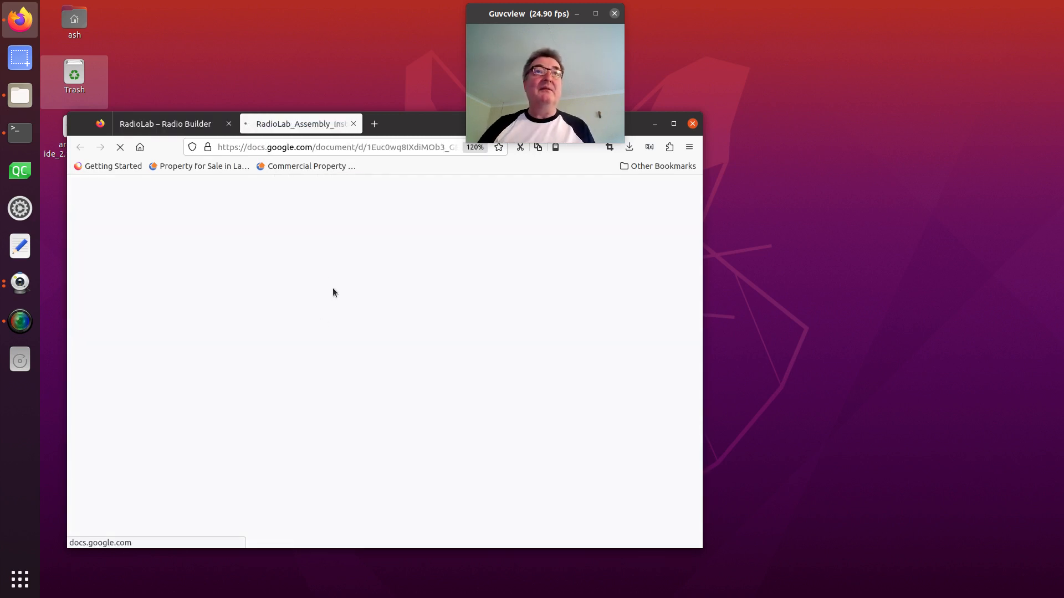
left_click_drag(401, 121, 383, 32)
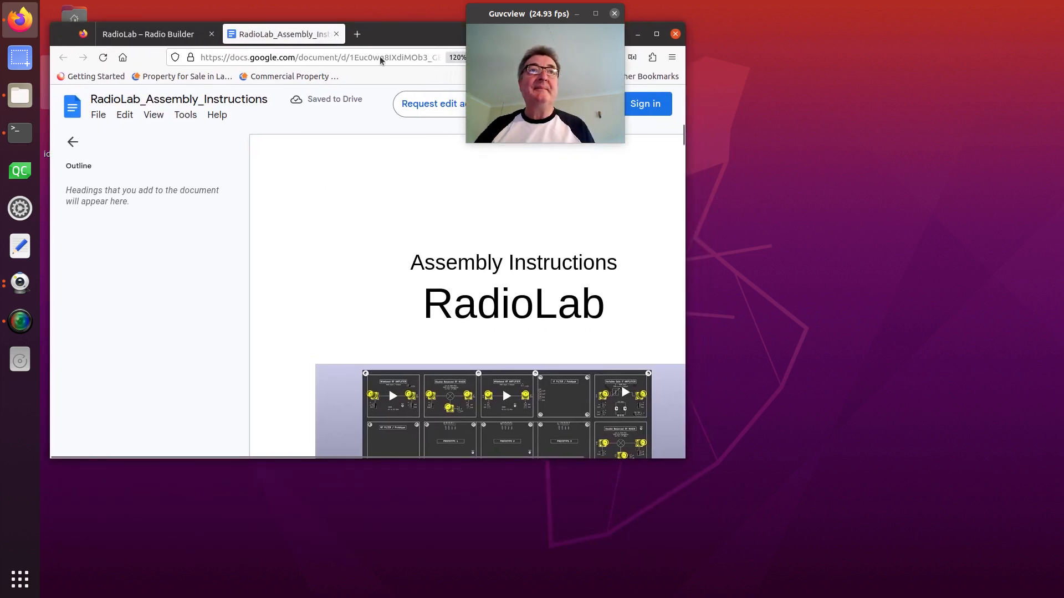
left_click(69, 142)
Examine the System Testing section's connection diagram, physical connections photo and block diagram, continuing to section 6.2 Software Setup
scroll(339, 339, "down", 10)
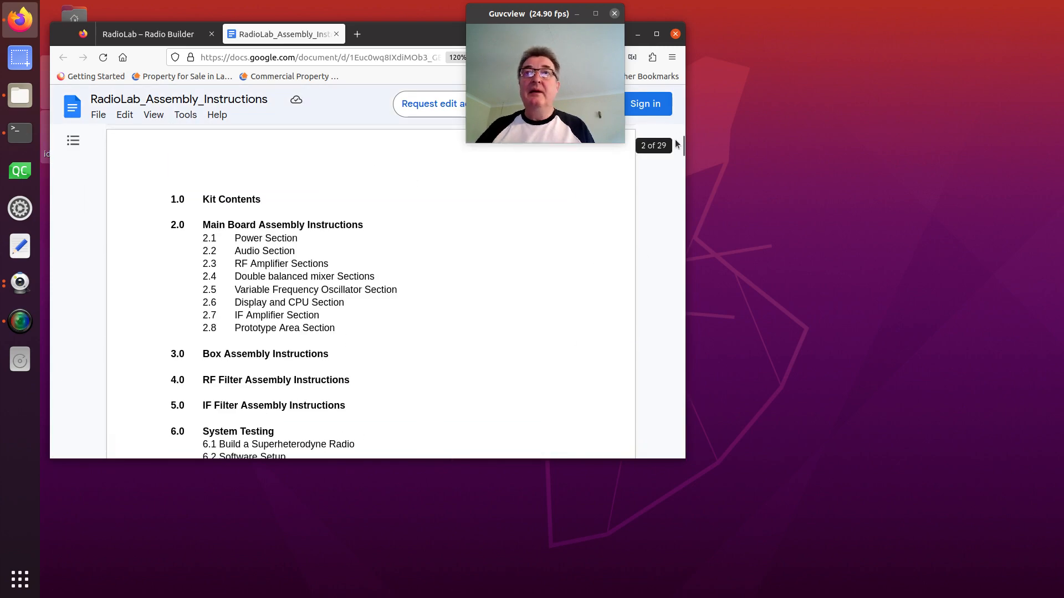
left_click_drag(683, 148, 718, 416)
scroll(363, 349, "up", 10)
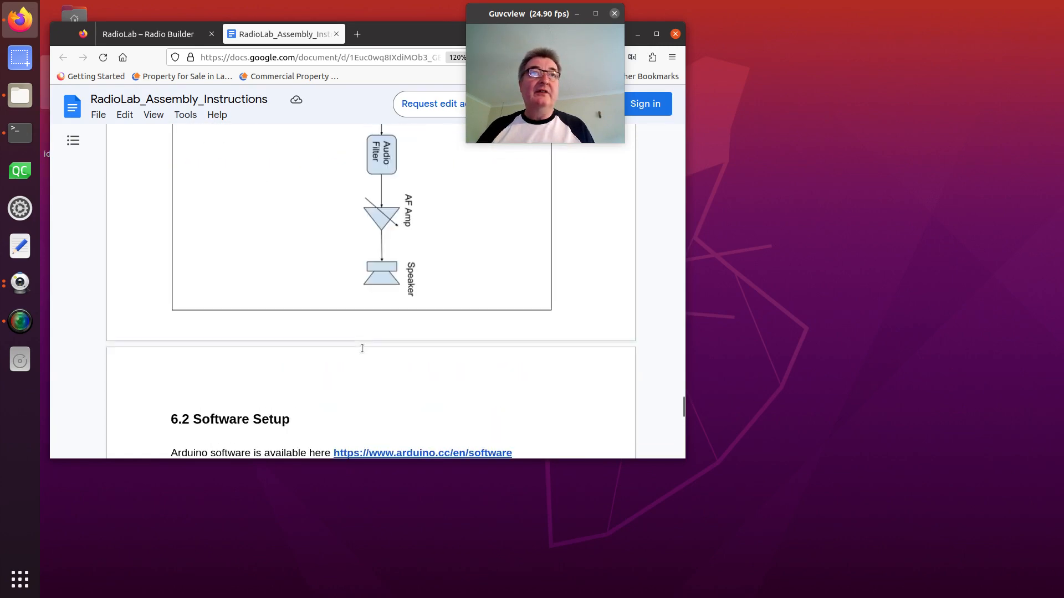
scroll(361, 349, "up", 5)
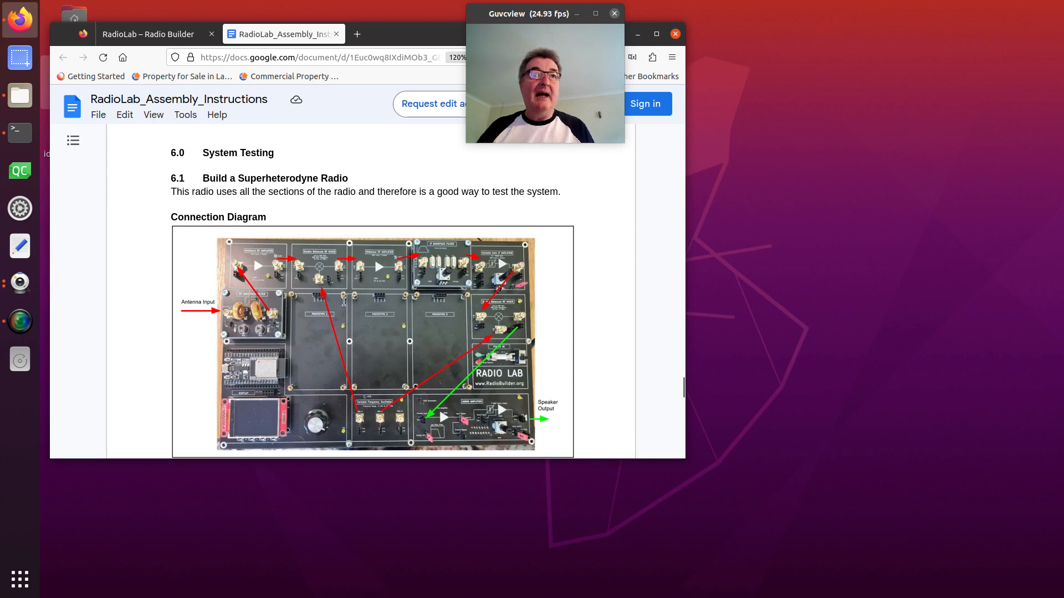
scroll(343, 301, "down", 5)
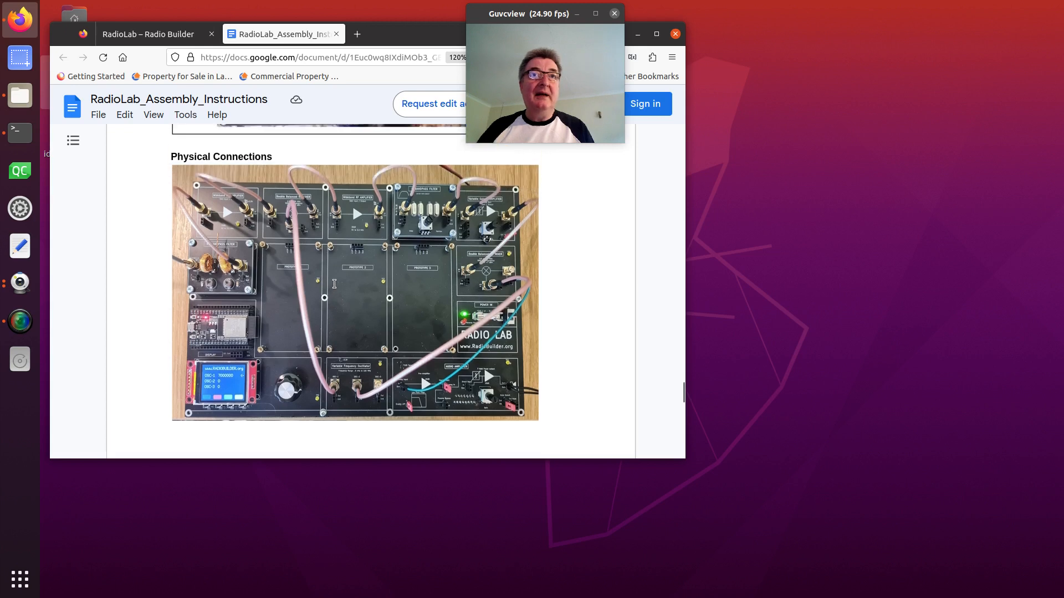
scroll(334, 284, "up", 1)
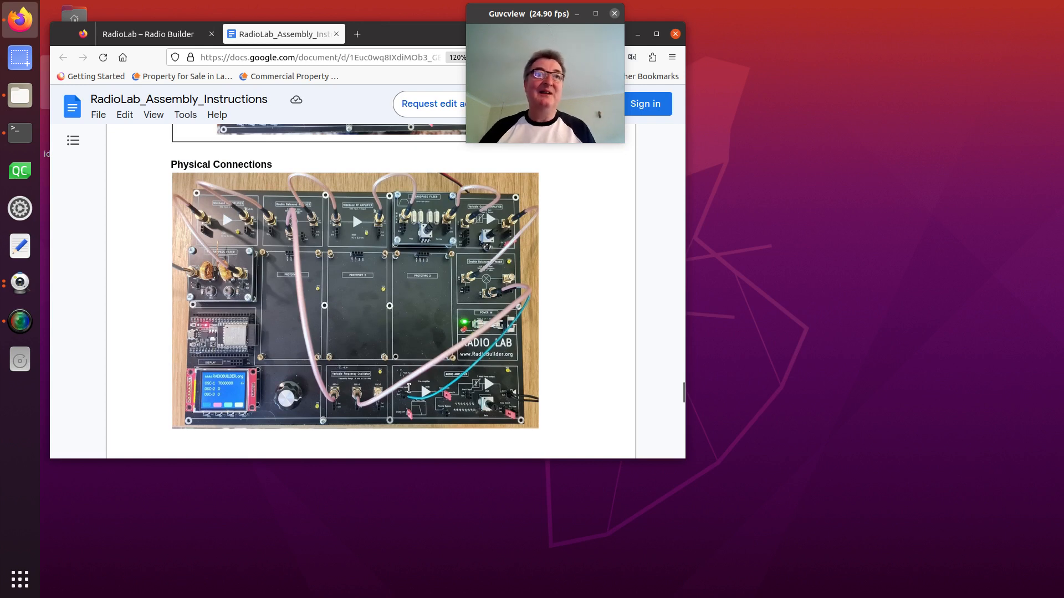
scroll(269, 332, "down", 5)
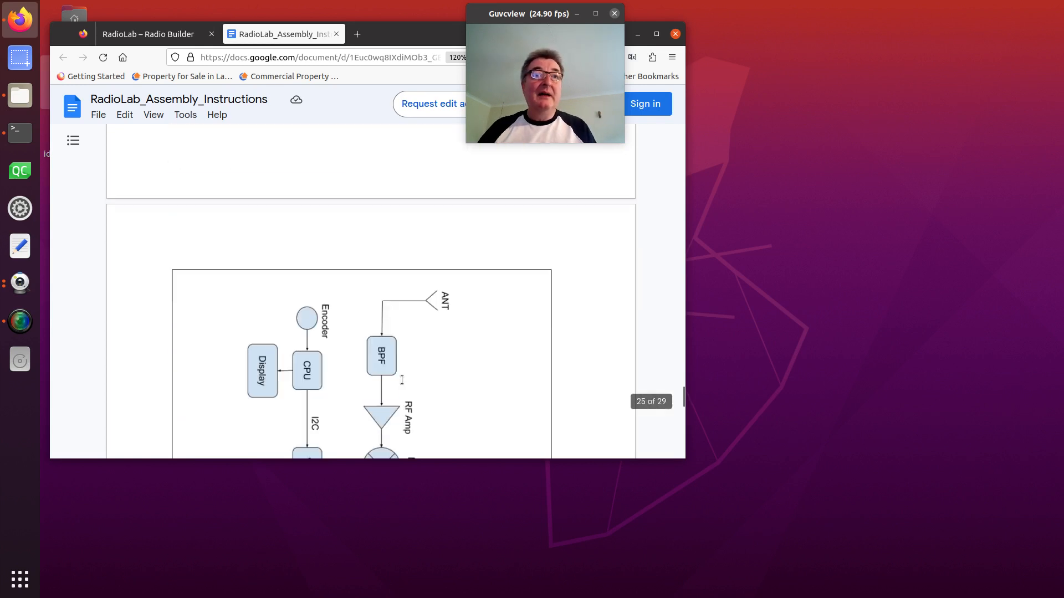
scroll(401, 382, "down", 6)
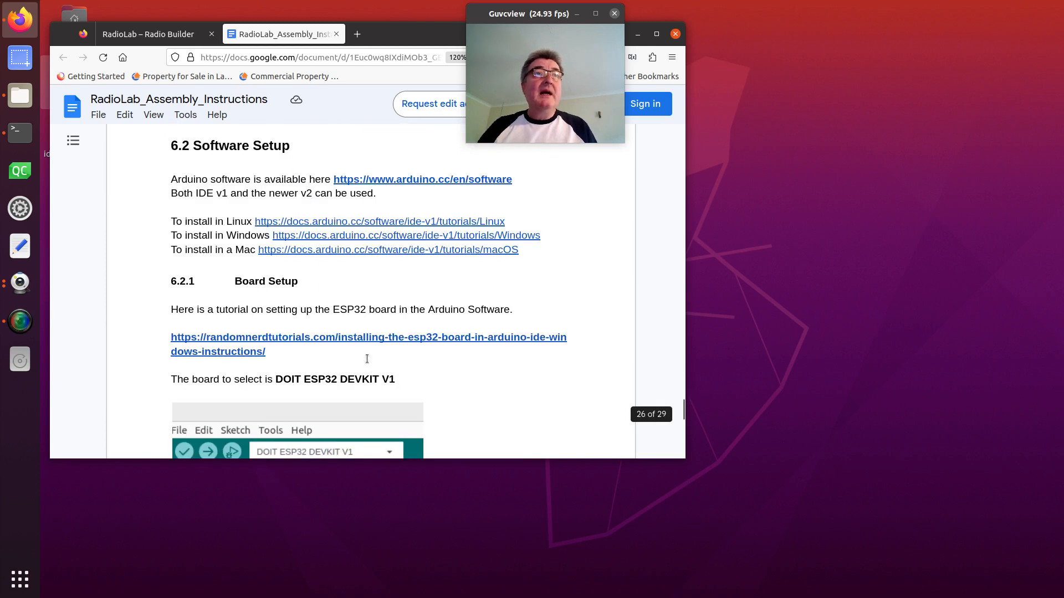
View the Arduino IDE download options through the arduino.cc software link in section 6.2, then close that page
left_click(404, 178)
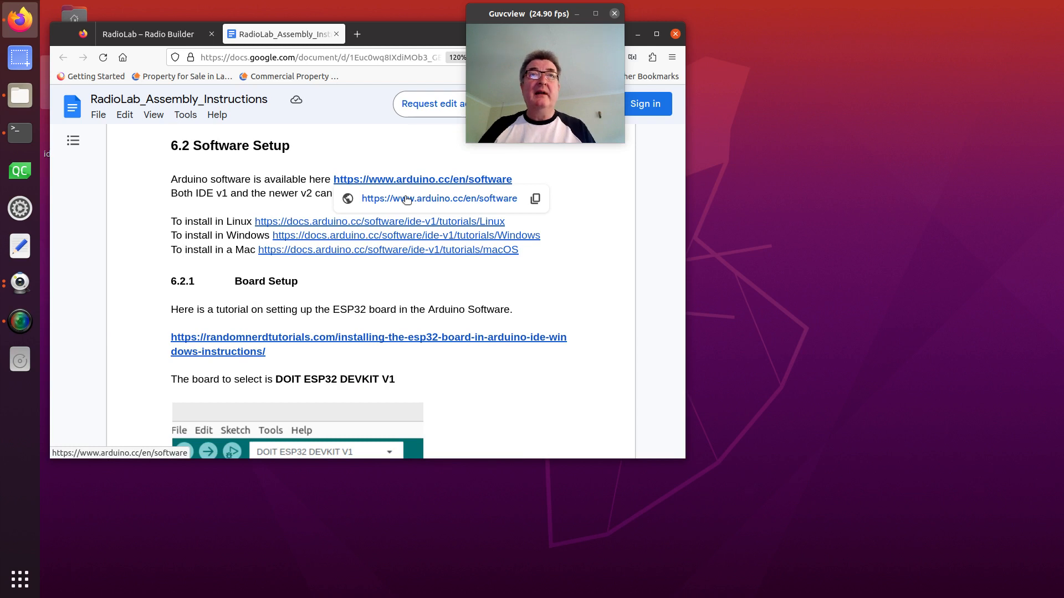
left_click(406, 199)
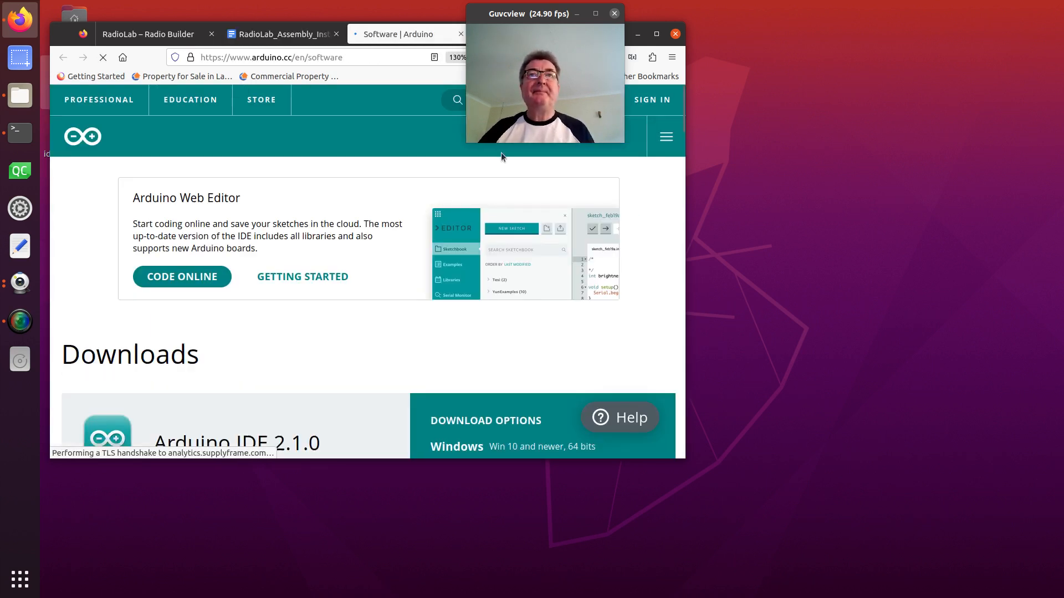
scroll(321, 254, "down", 3)
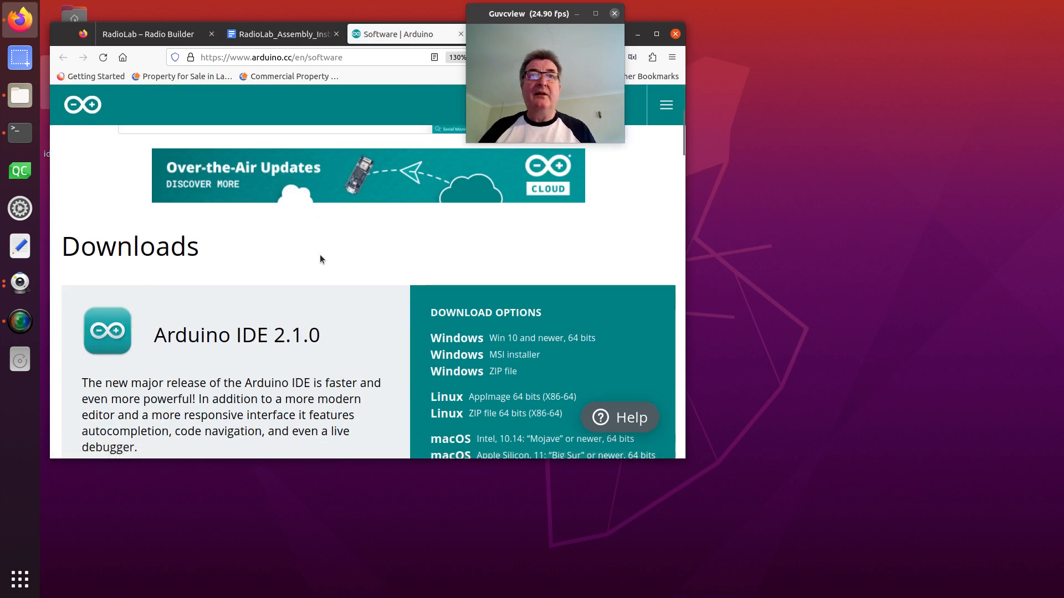
scroll(320, 256, "down", 2)
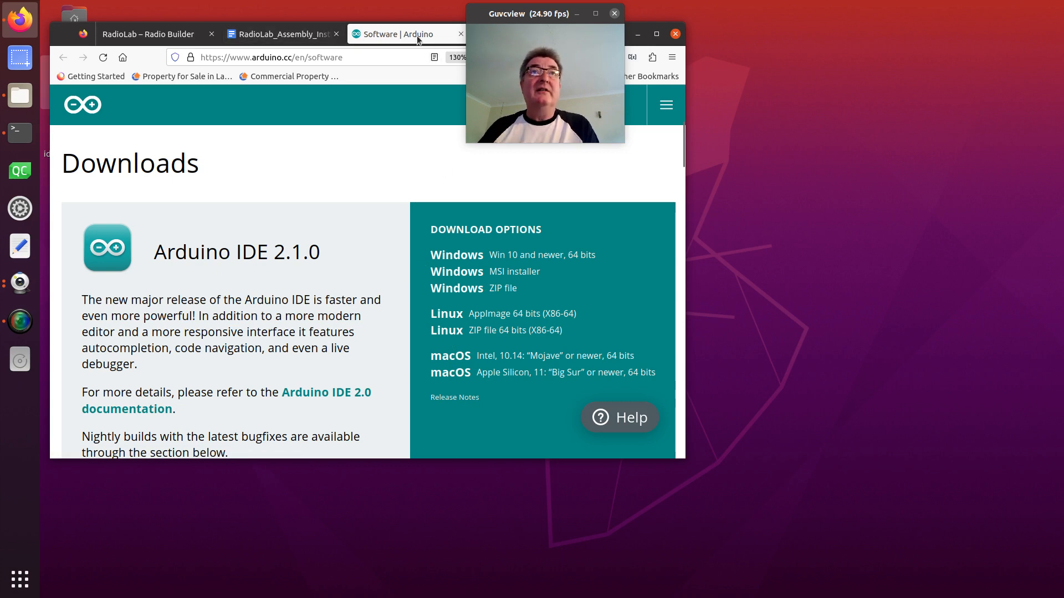
left_click(460, 35)
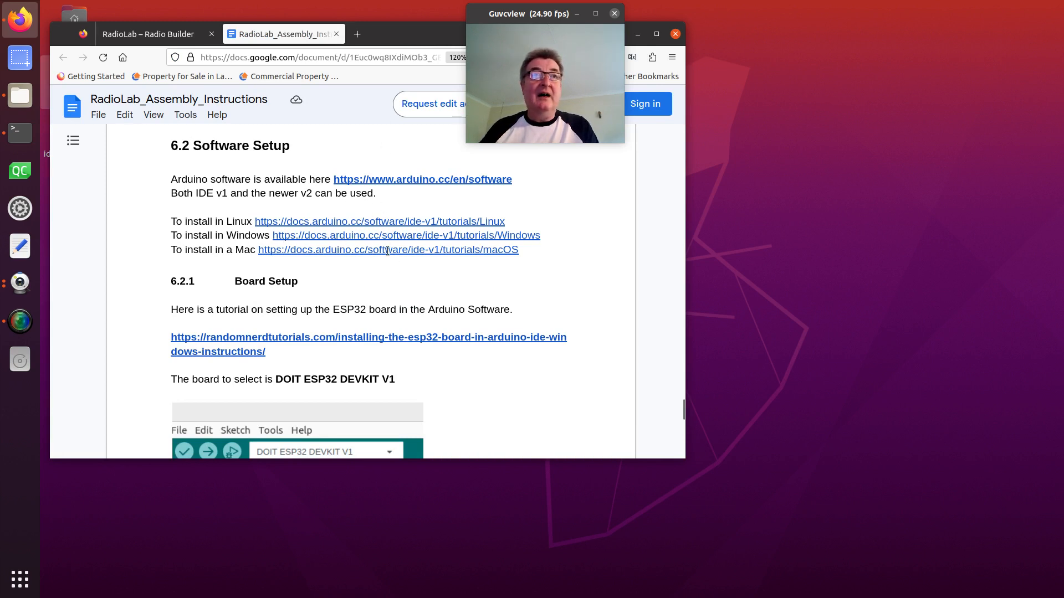
Preview the ESP32 tutorial link under Board Setup and move the browser window aside to uncover the desktop files
scroll(408, 285, "down", 2)
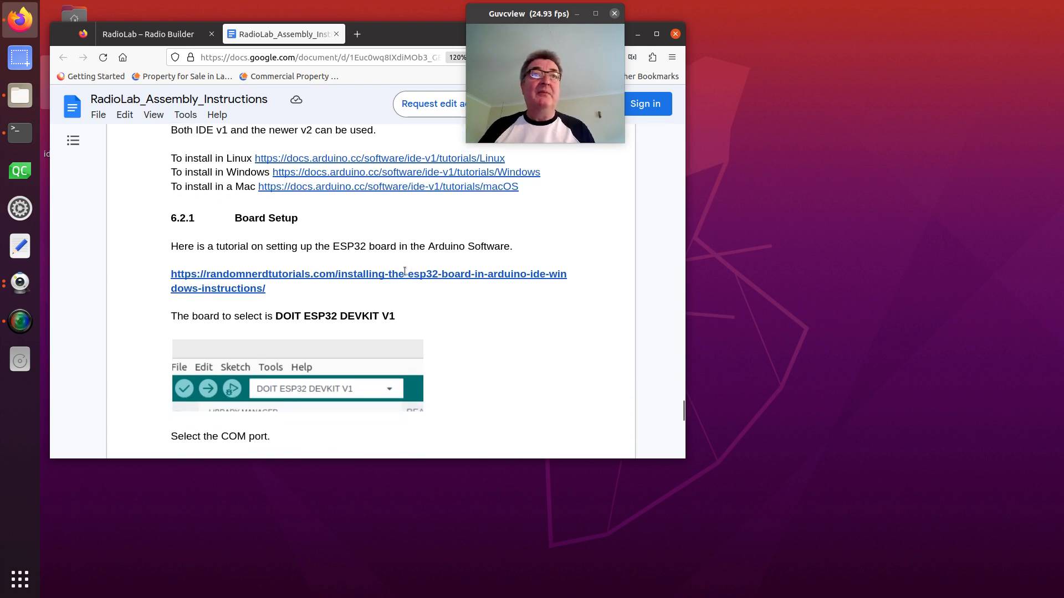
mouse_move(383, 272)
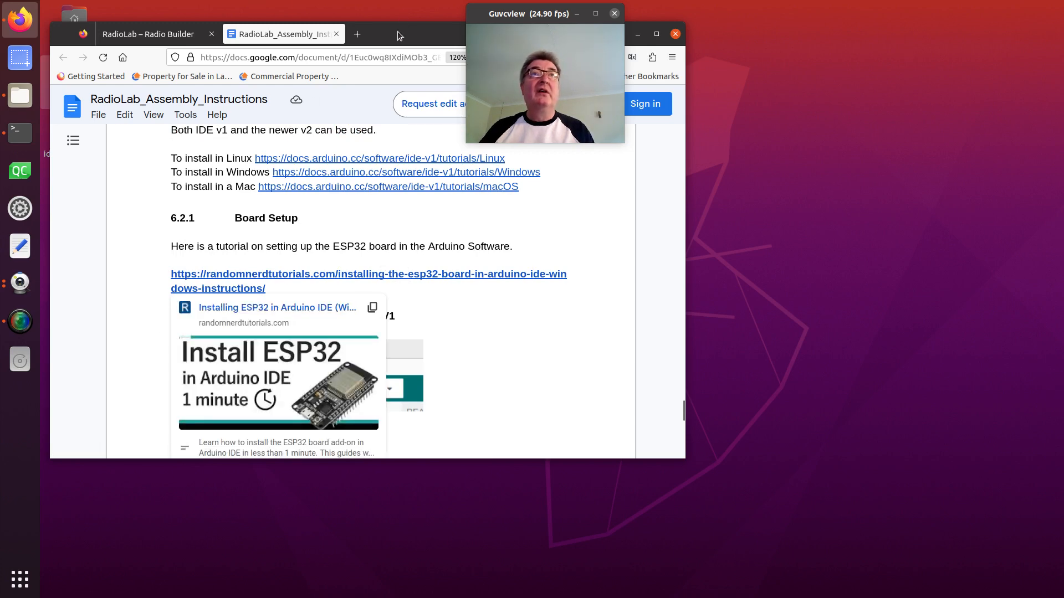
left_click_drag(398, 35, 760, 18)
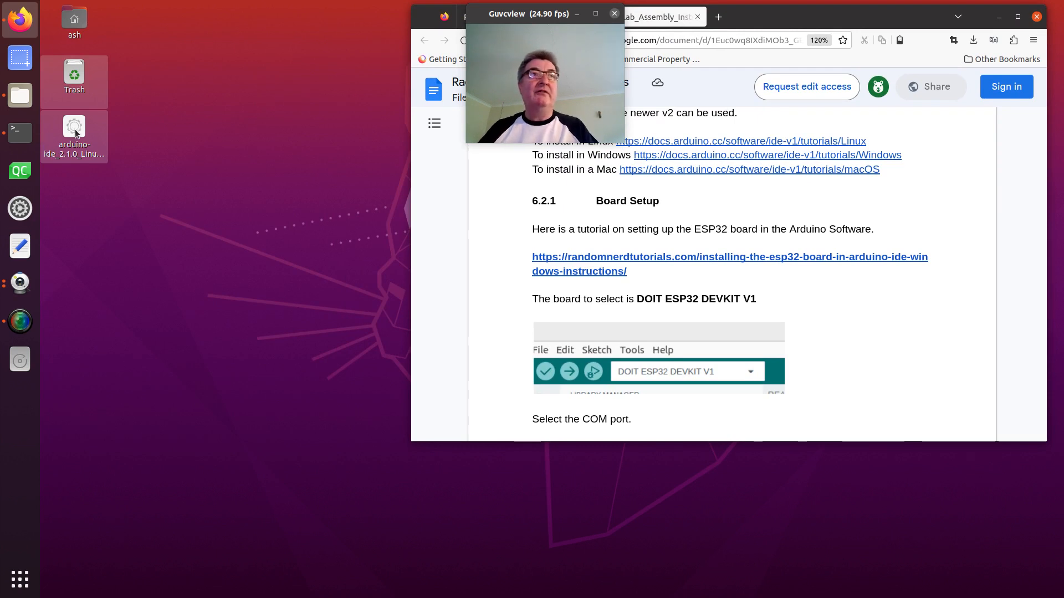
Launch the Arduino IDE by running ./arduino-ide_2.1.0_Linux_64bit.AppImage in the terminal's Desktop folder
right_click(73, 132)
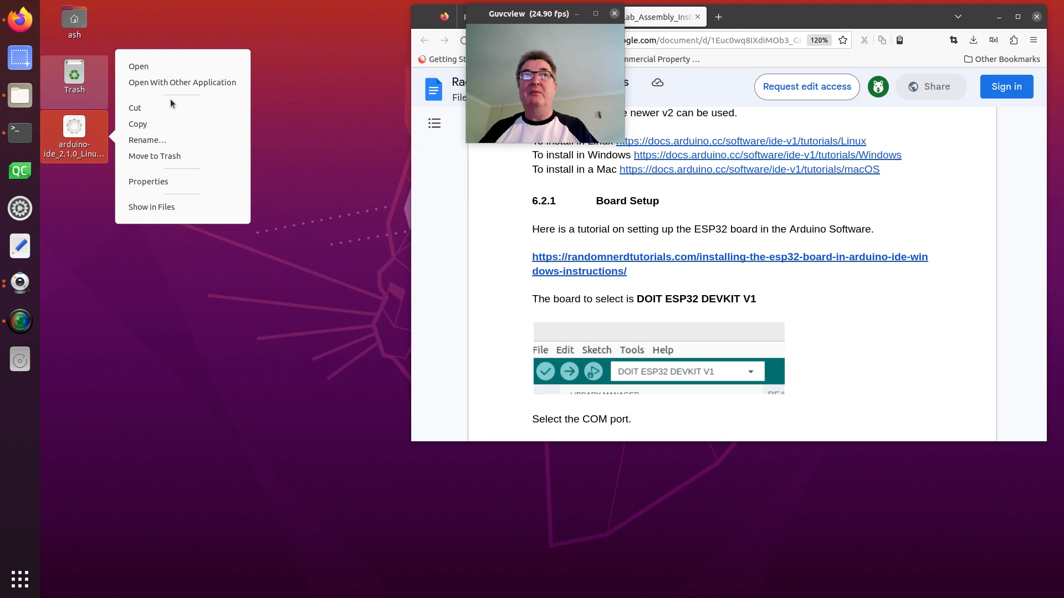
left_click(74, 195)
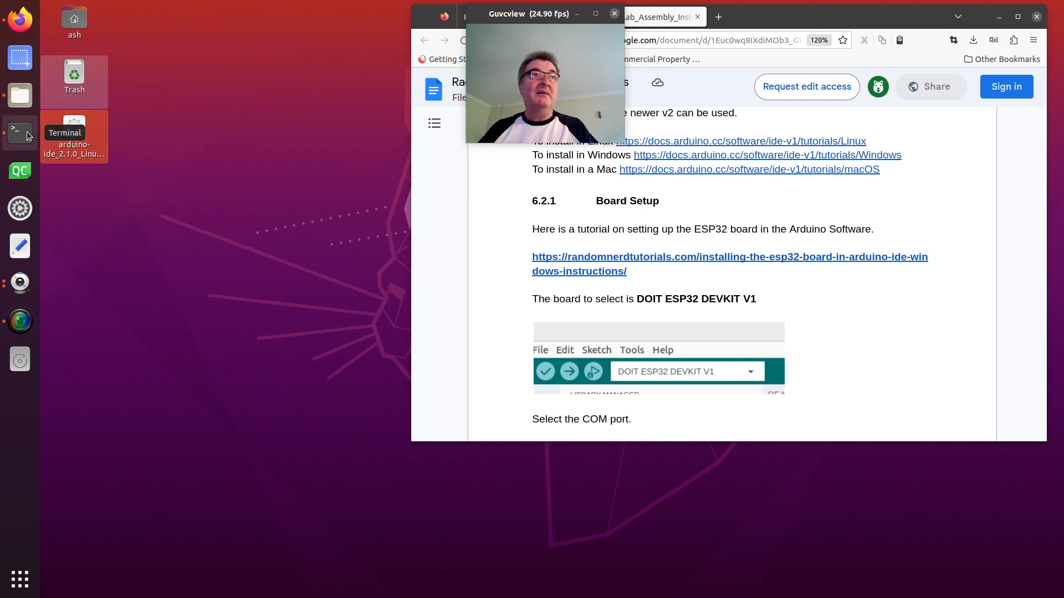
left_click(22, 133)
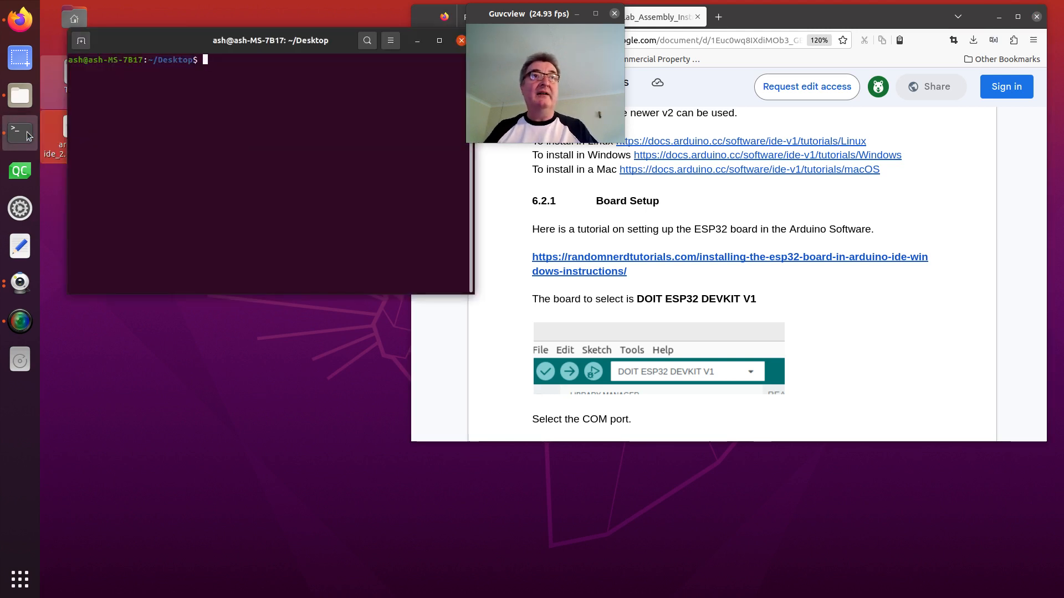
type("./ar")
key("Tab")
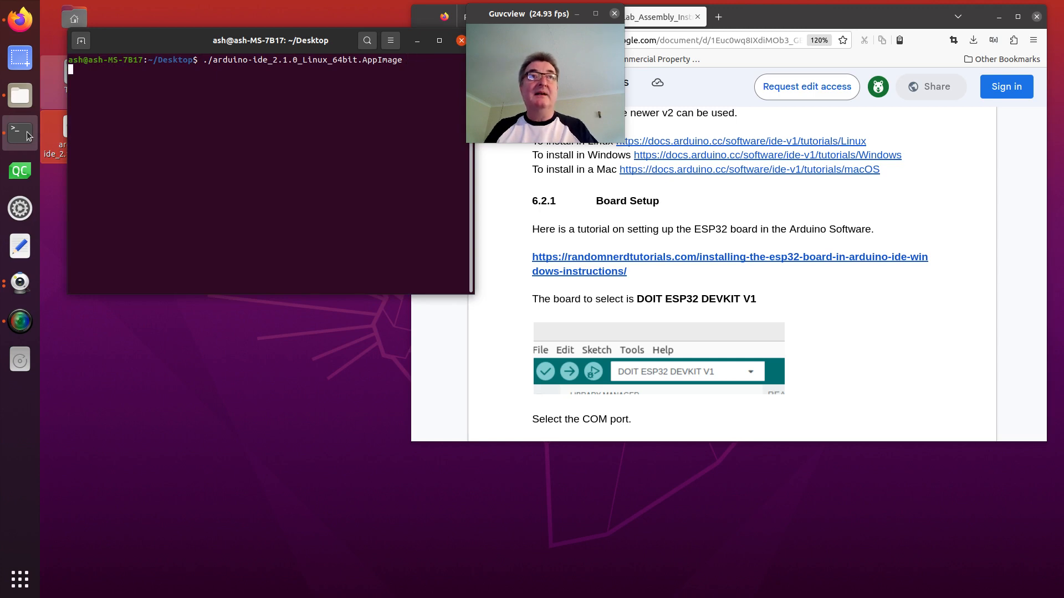
key("Return")
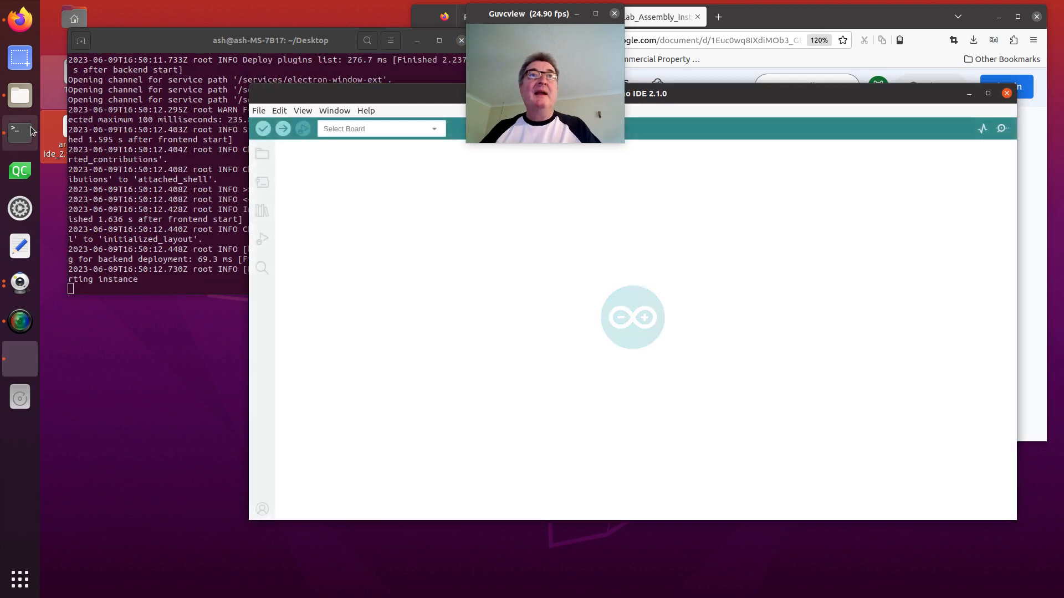
Minimize the terminal and place the Arduino IDE window below the browser's header with its board list opened
left_click(415, 42)
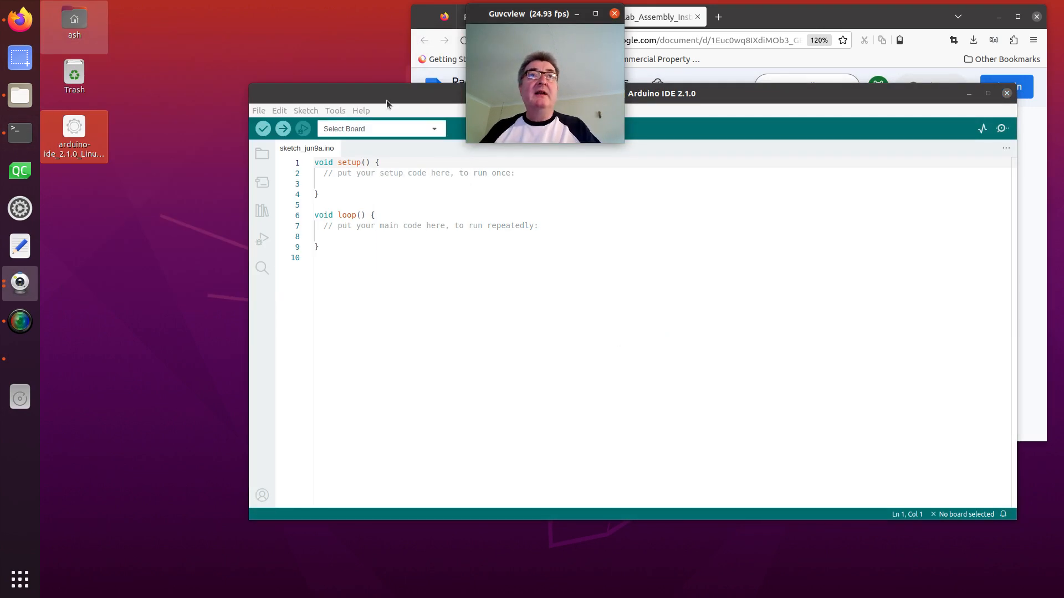
left_click_drag(386, 103, 251, 101)
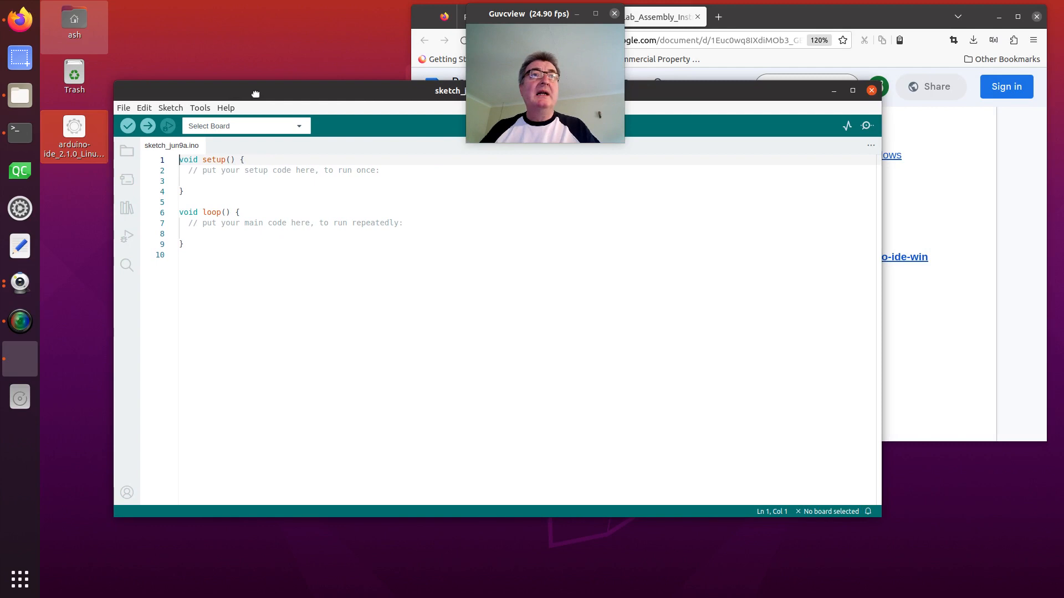
left_click(297, 127)
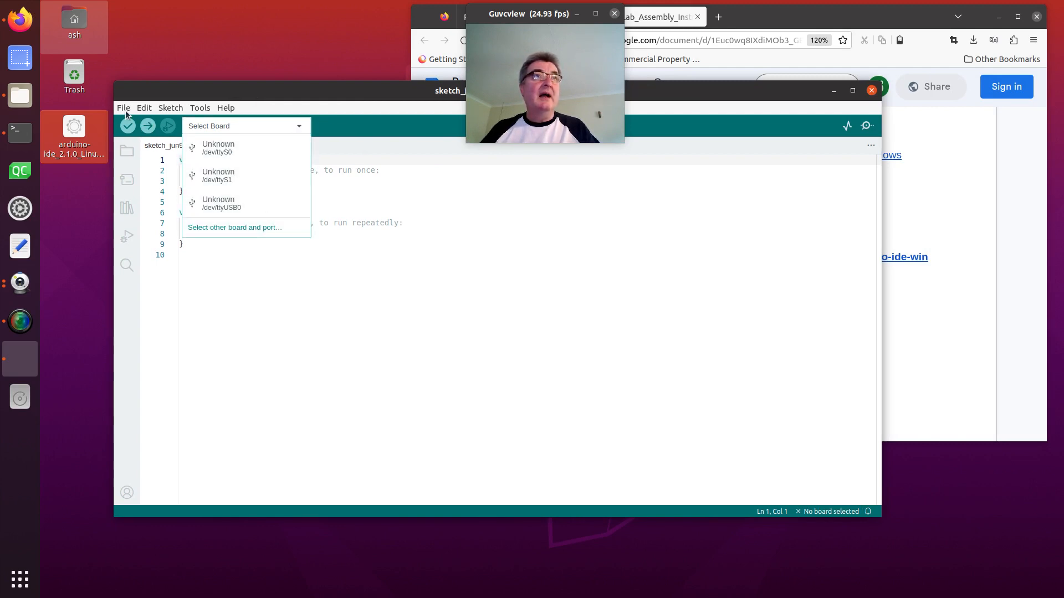
left_click_drag(341, 96, 284, 186)
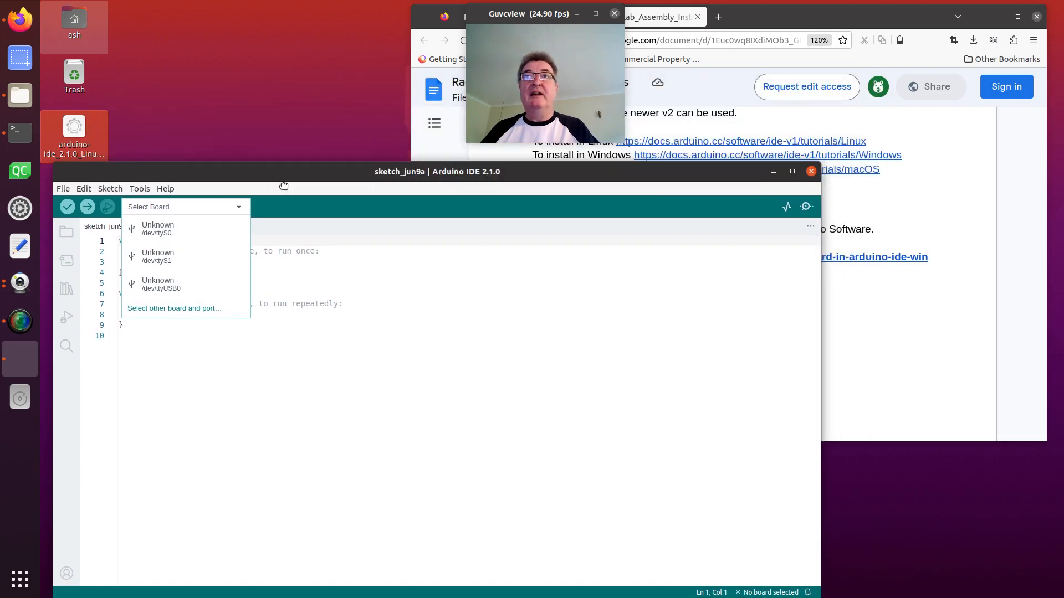
Switch back to the assembly instructions in Firefox and open the linked Random Nerd Tutorials ESP32 installation guide
left_click(750, 22)
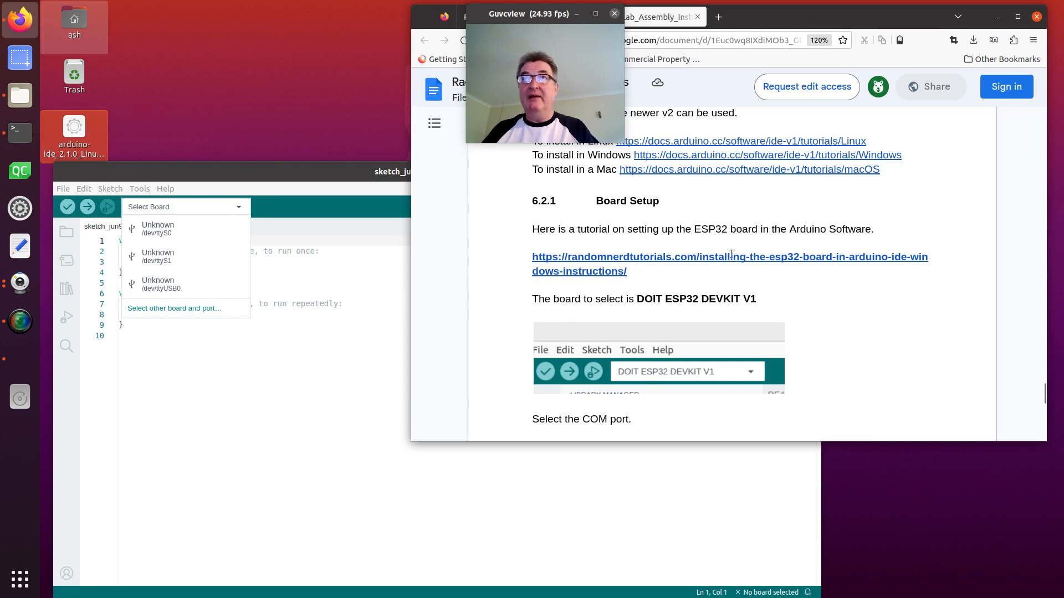
mouse_move(731, 259)
left_click(695, 290)
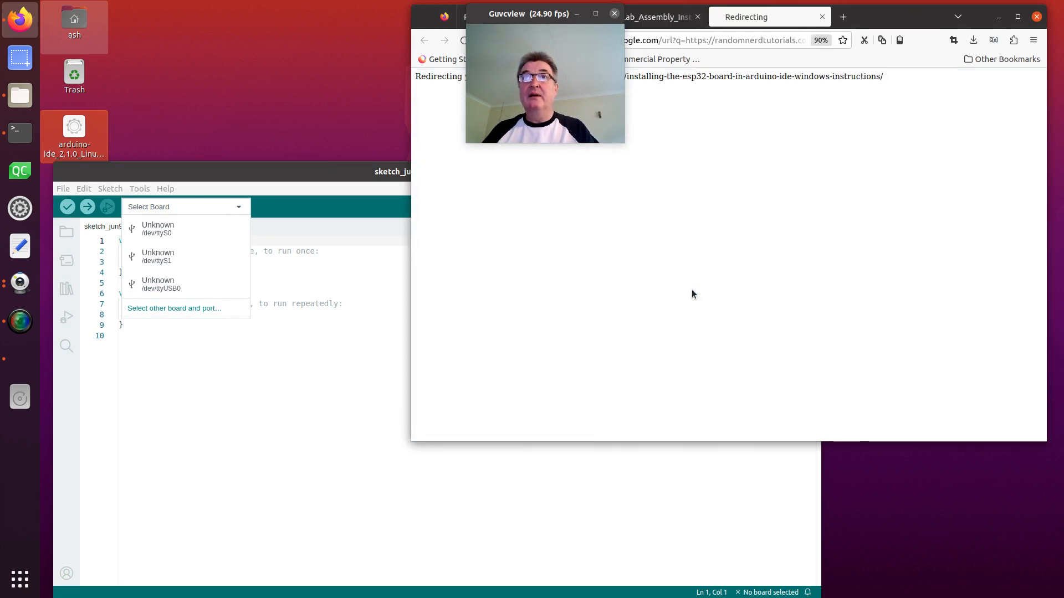
scroll(665, 297, "down", 8)
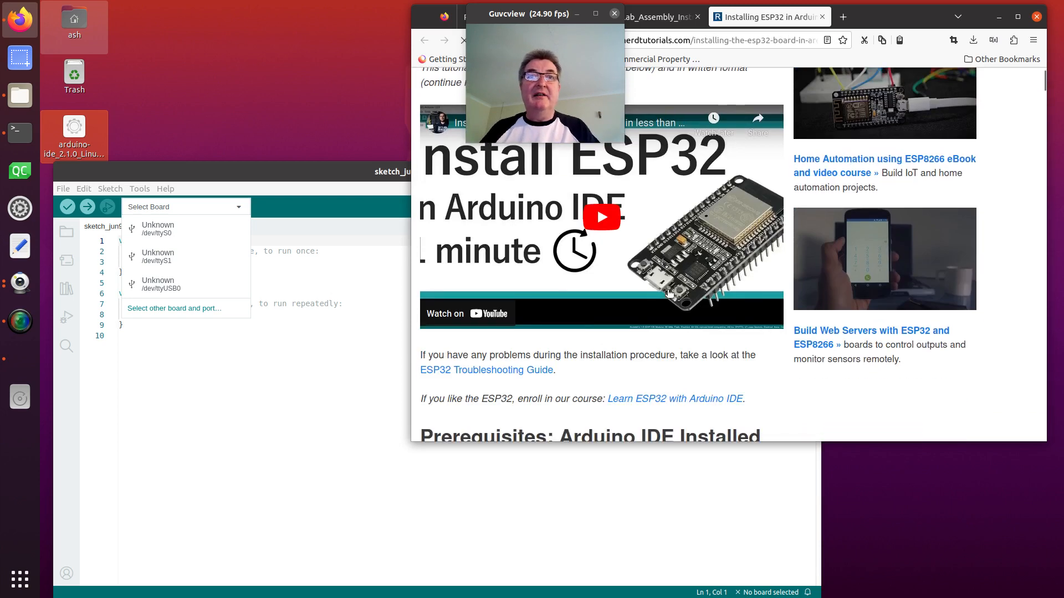
scroll(668, 294, "down", 10)
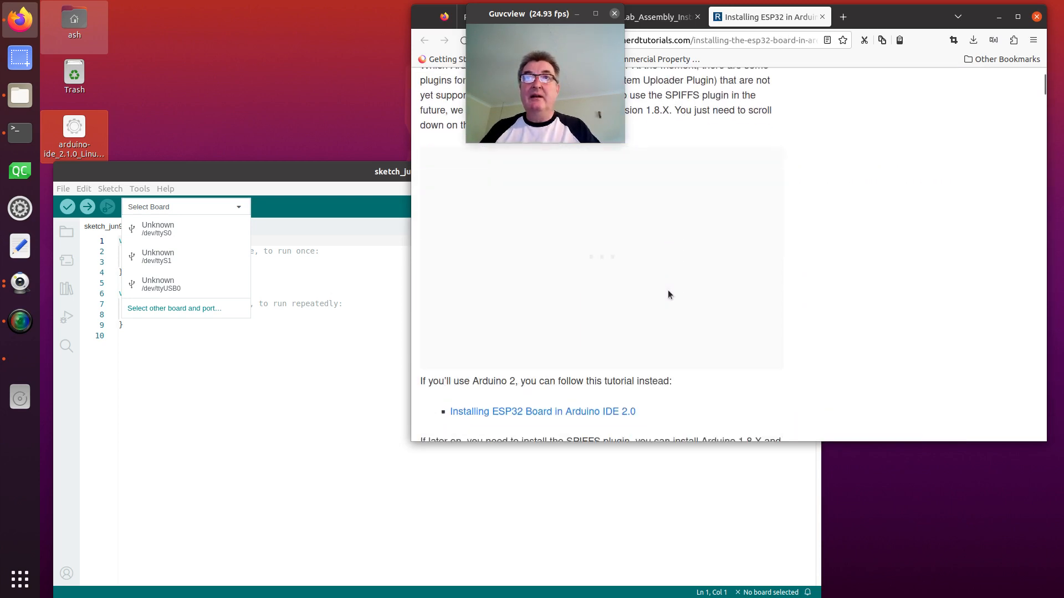
scroll(669, 294, "down", 5)
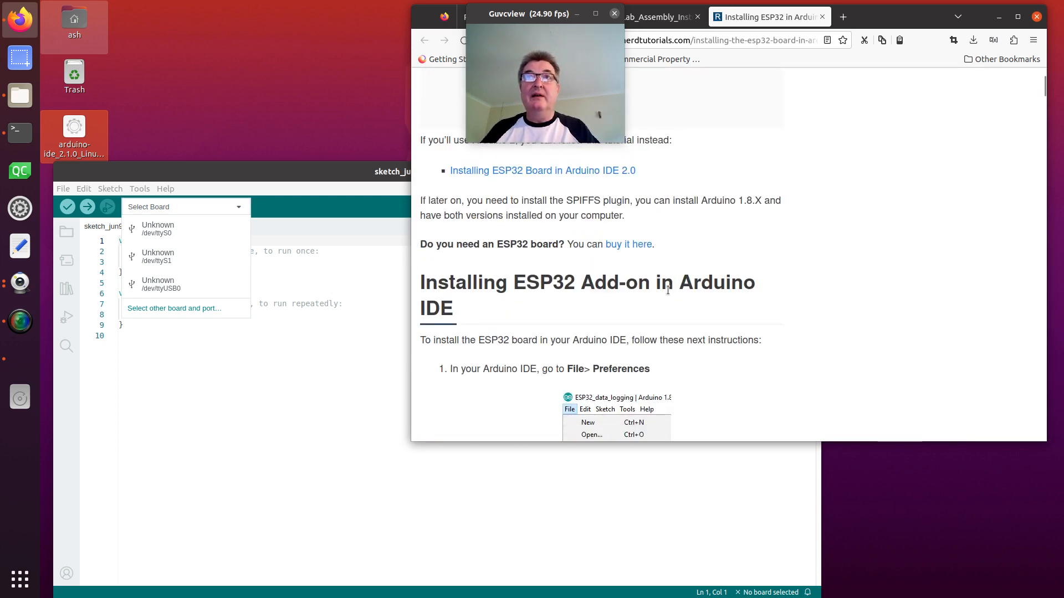
scroll(668, 291, "down", 8)
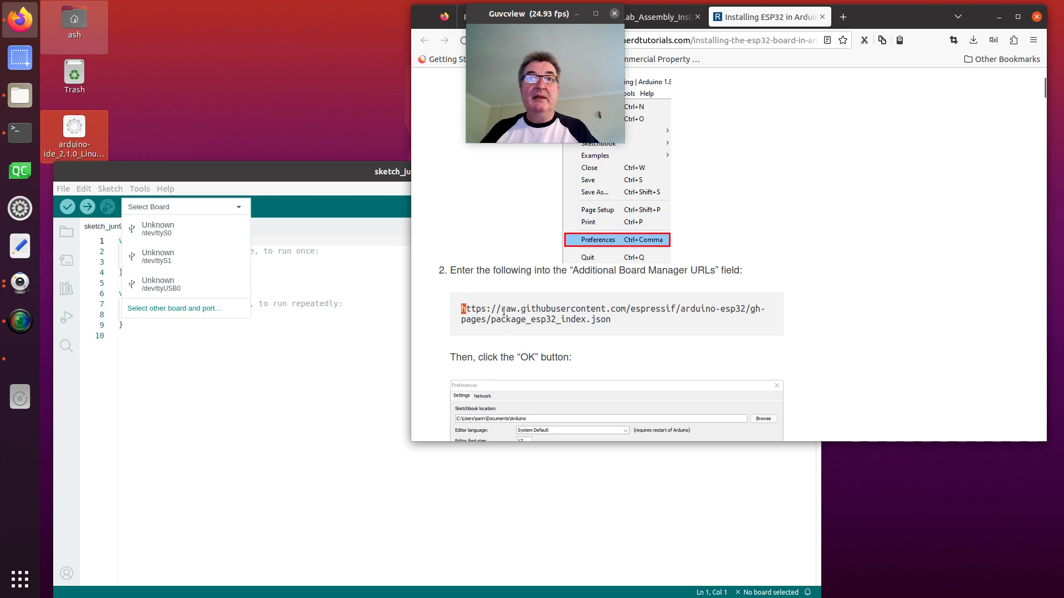
left_click_drag(503, 312, 659, 321)
right_click(595, 315)
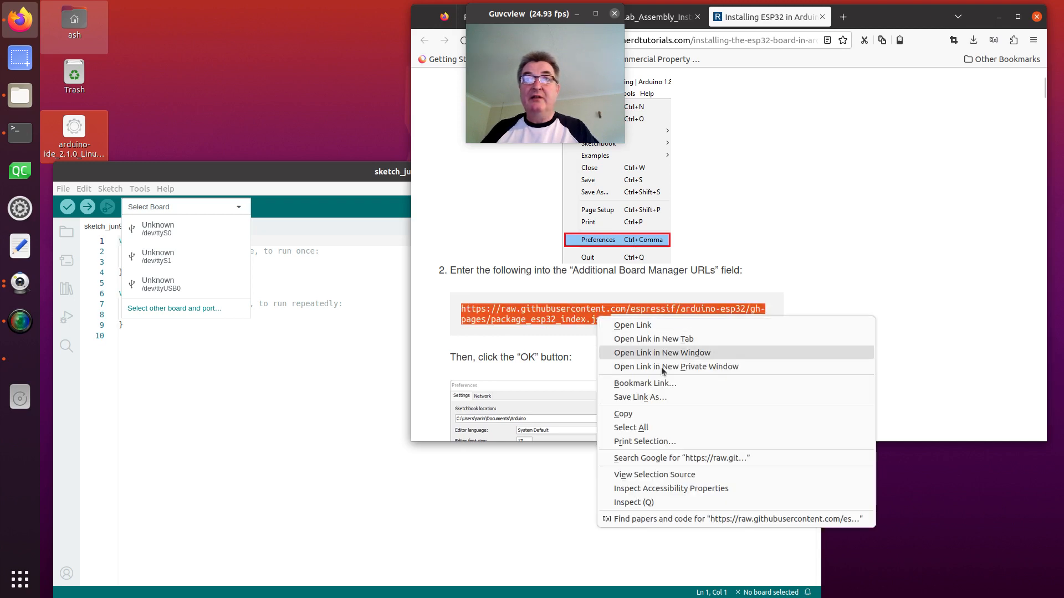
left_click(676, 416)
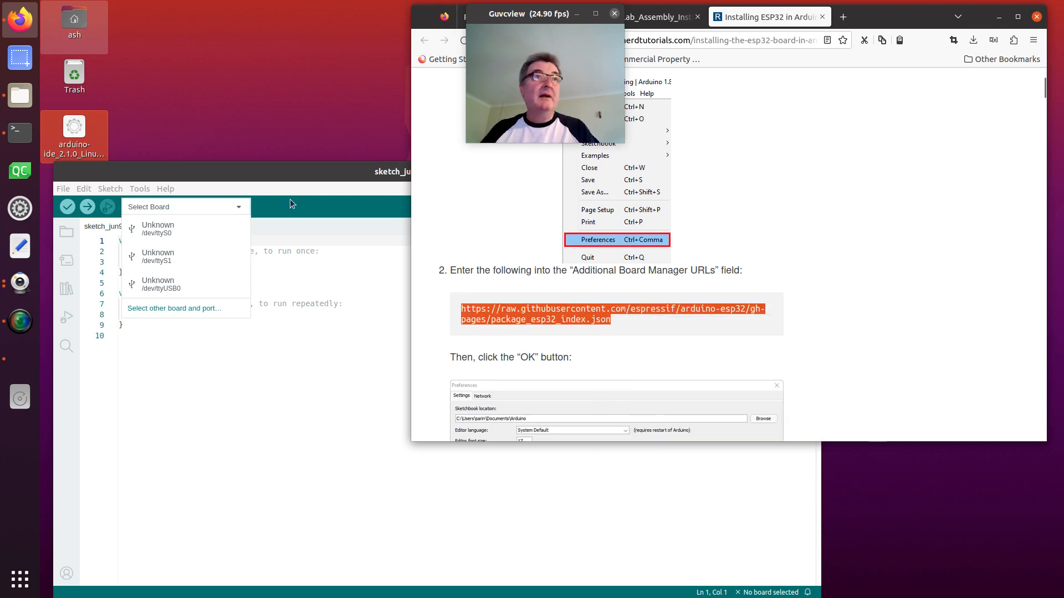
In the Arduino IDE preferences, add the copied ESP32 package_esp32_index.json URL as an additional boards manager URL and save
left_click(65, 193)
left_click(82, 321)
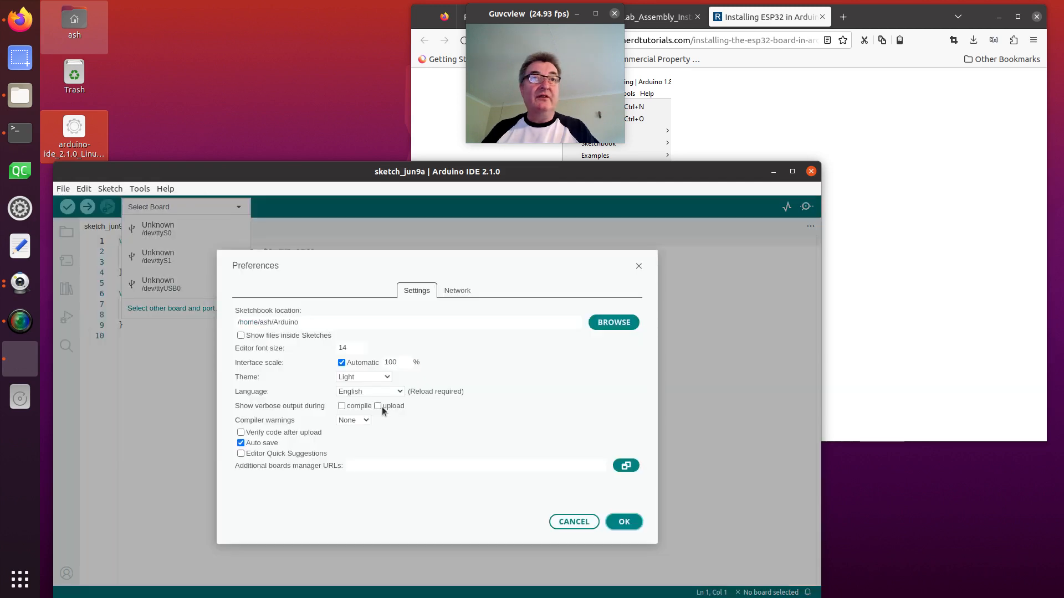
left_click(370, 465)
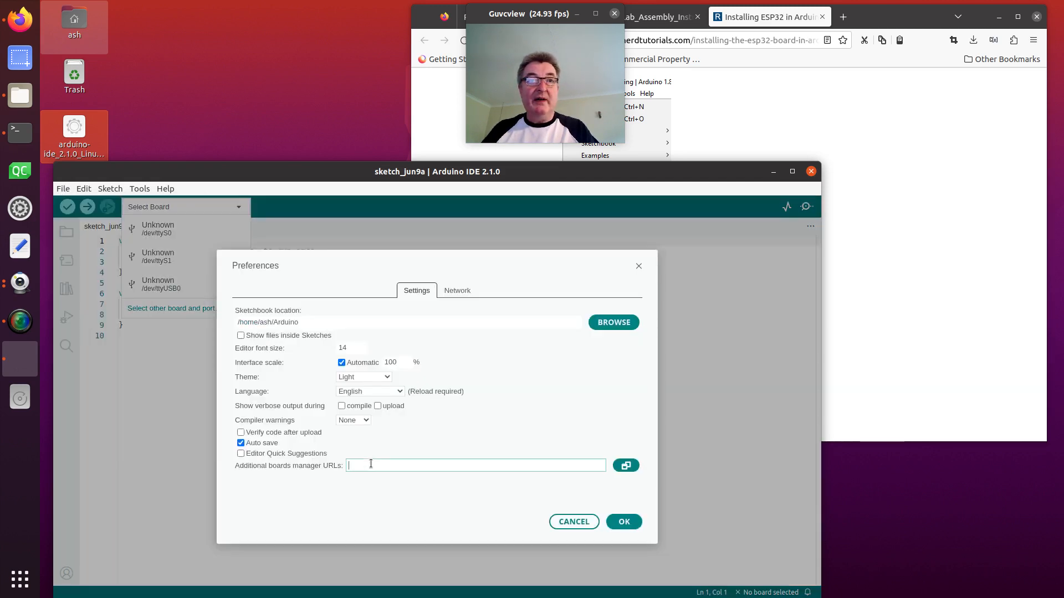
key("ctrl+v")
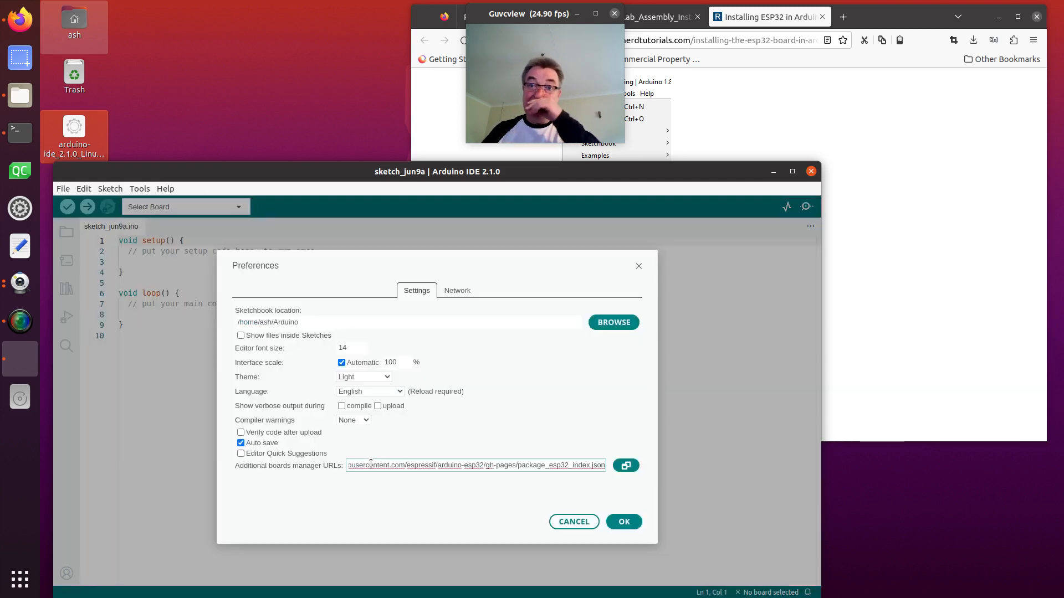
left_click(623, 522)
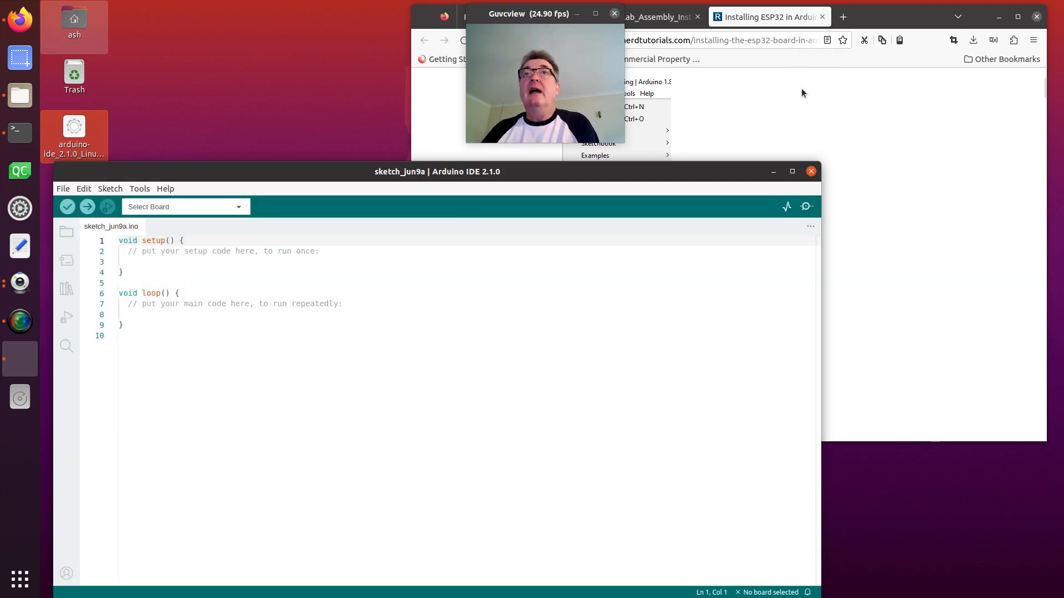
Narrow the Arduino IDE window and return to the assembly instructions' Board Setup section on board and COM port selection
left_click_drag(820, 302, 548, 289)
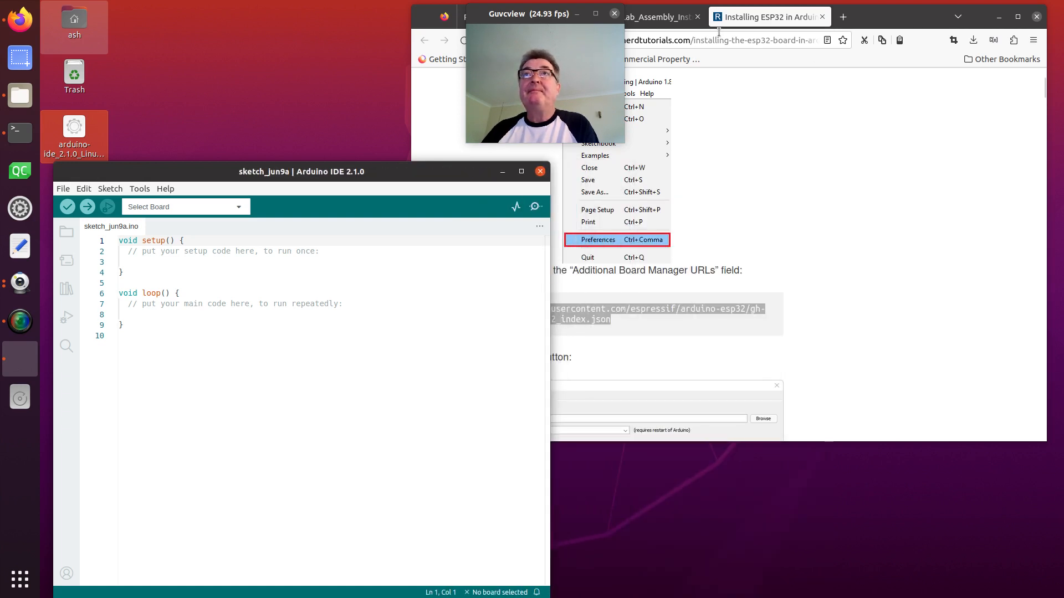
left_click(672, 18)
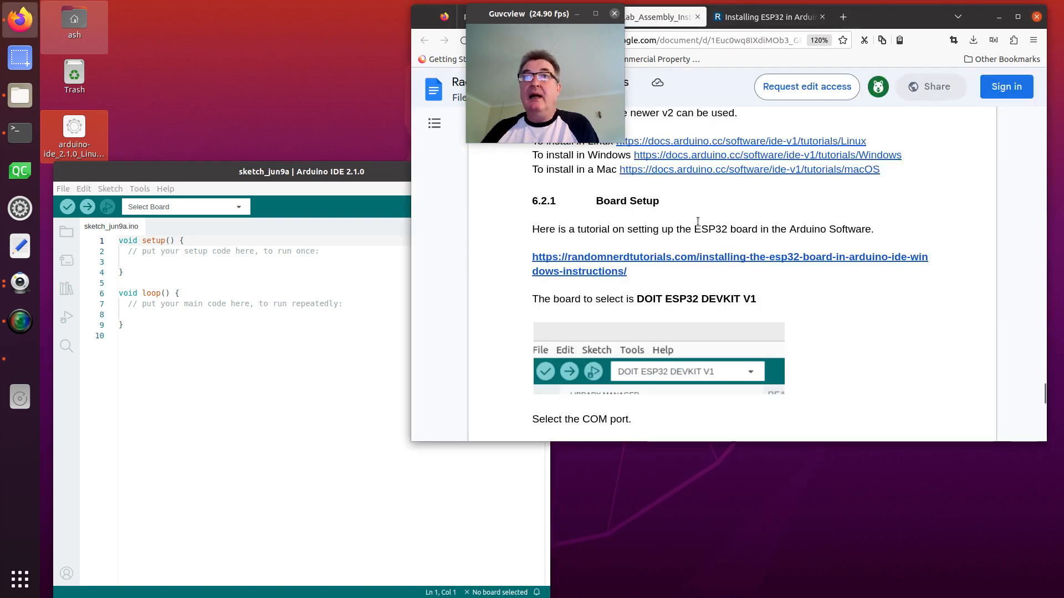
scroll(698, 221, "down", 3)
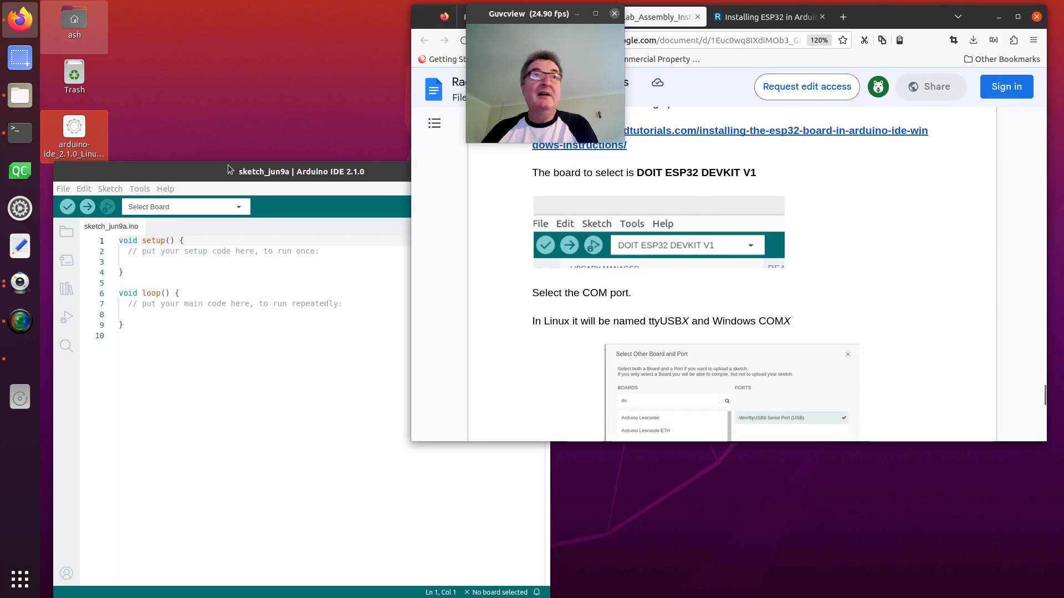
Select the DOIT ESP32 DEVKIT V1 board with the /dev/ttyUSB0 Serial Port (USB) for the sketch
left_click(212, 208)
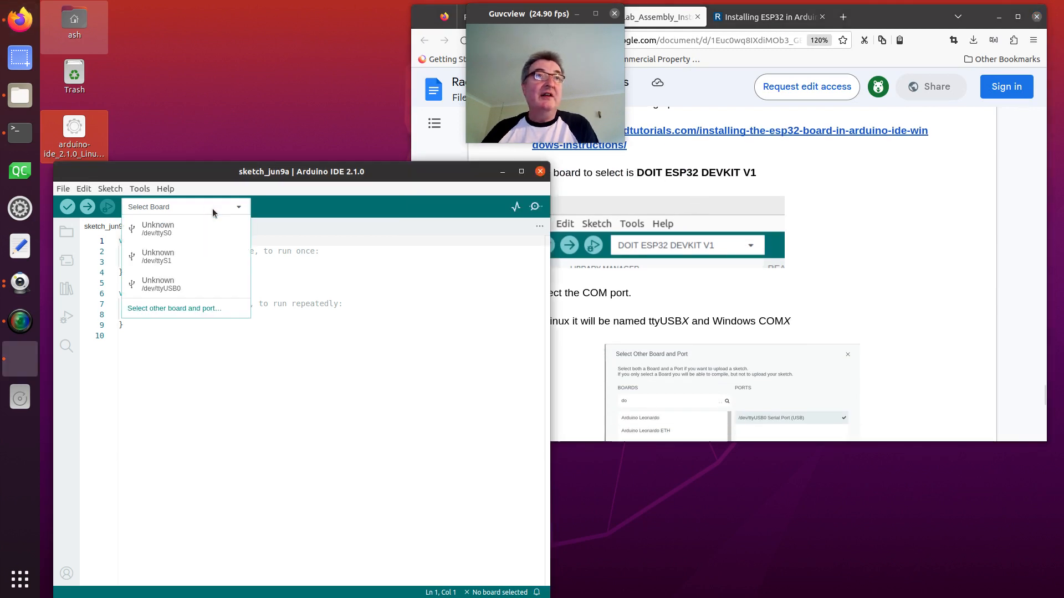
left_click(195, 308)
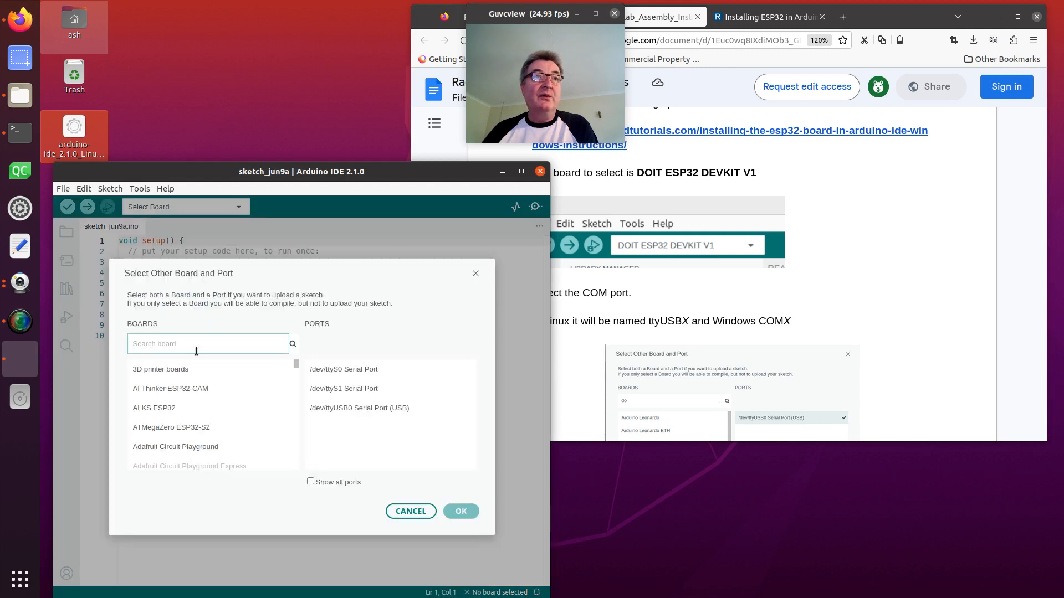
type("do")
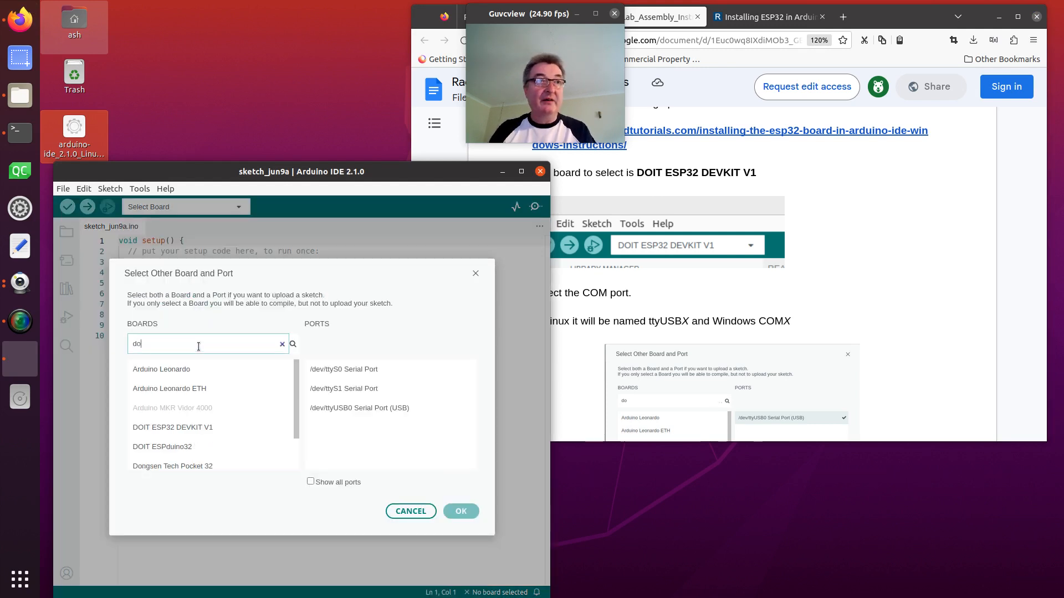
left_click(159, 430)
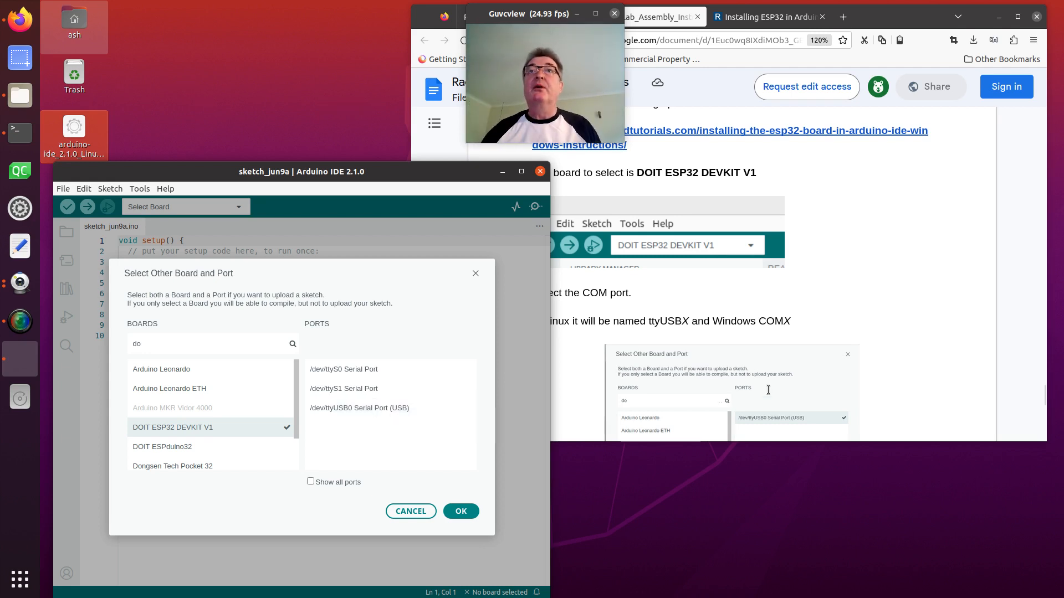
scroll(774, 277, "down", 15)
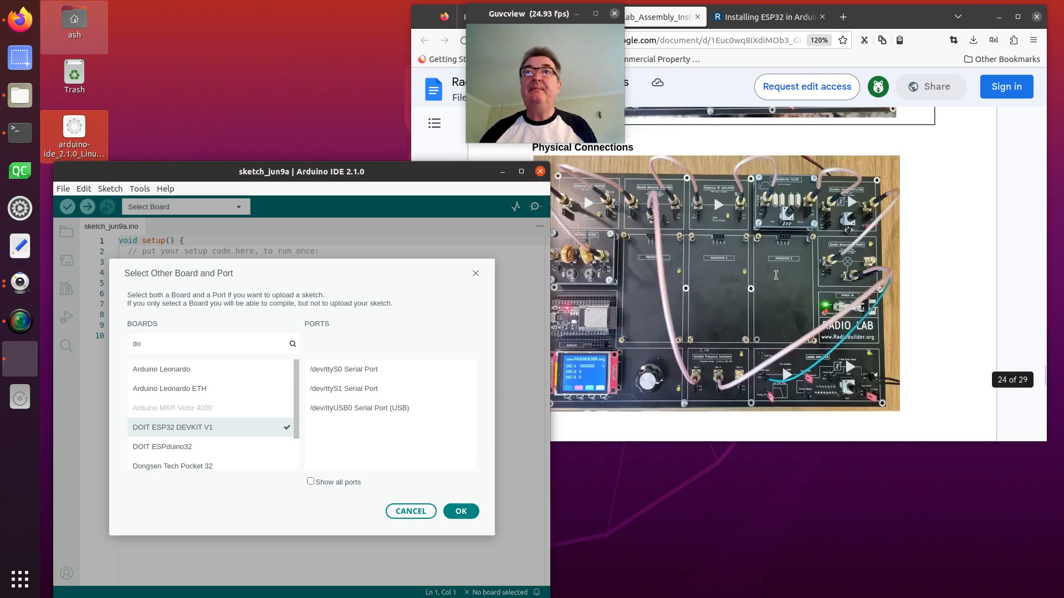
left_click(746, 308)
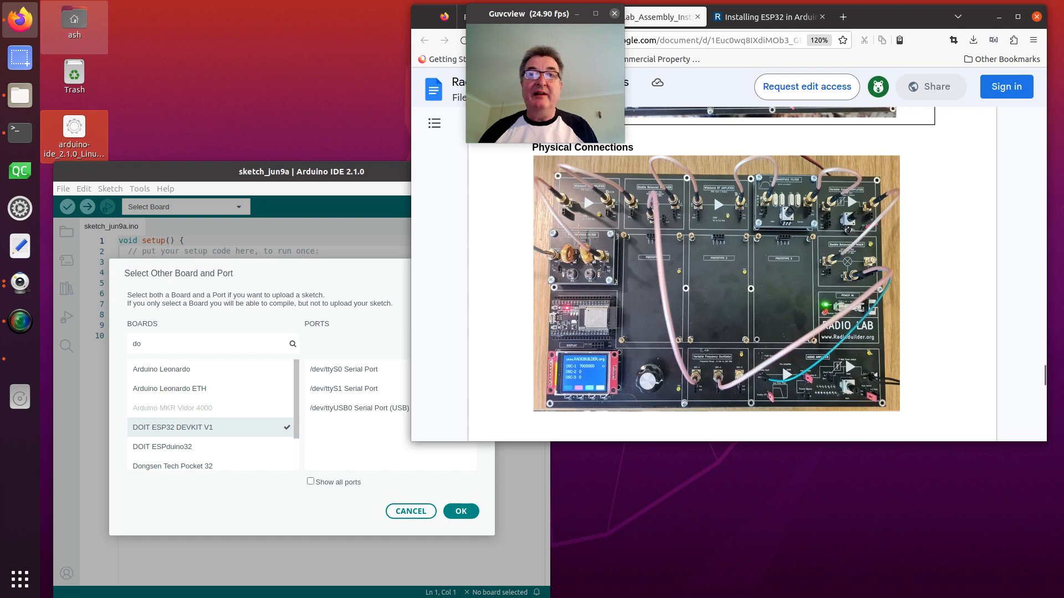
left_click(335, 410)
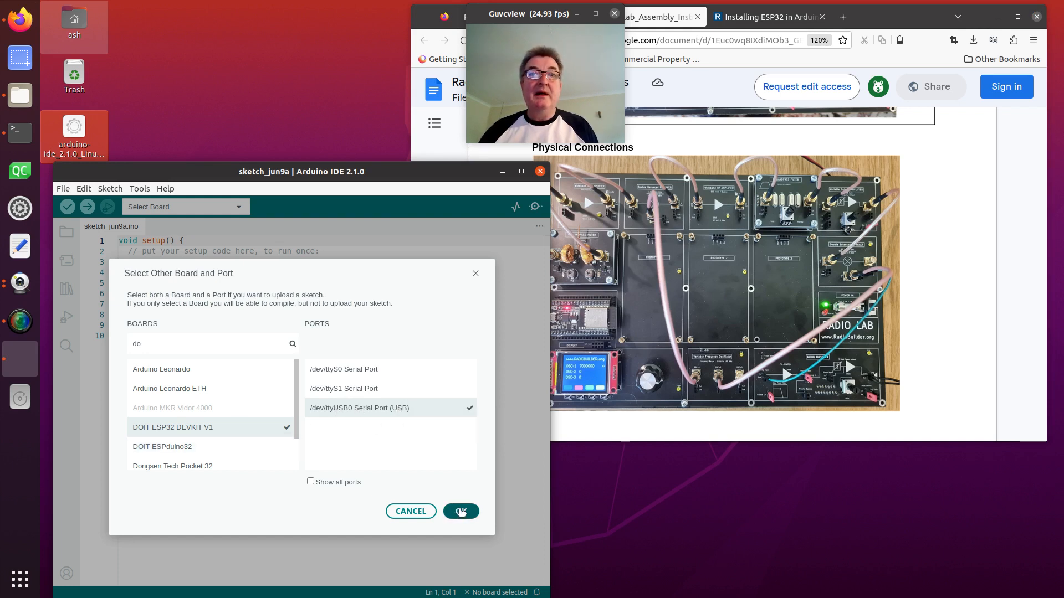
left_click(460, 512)
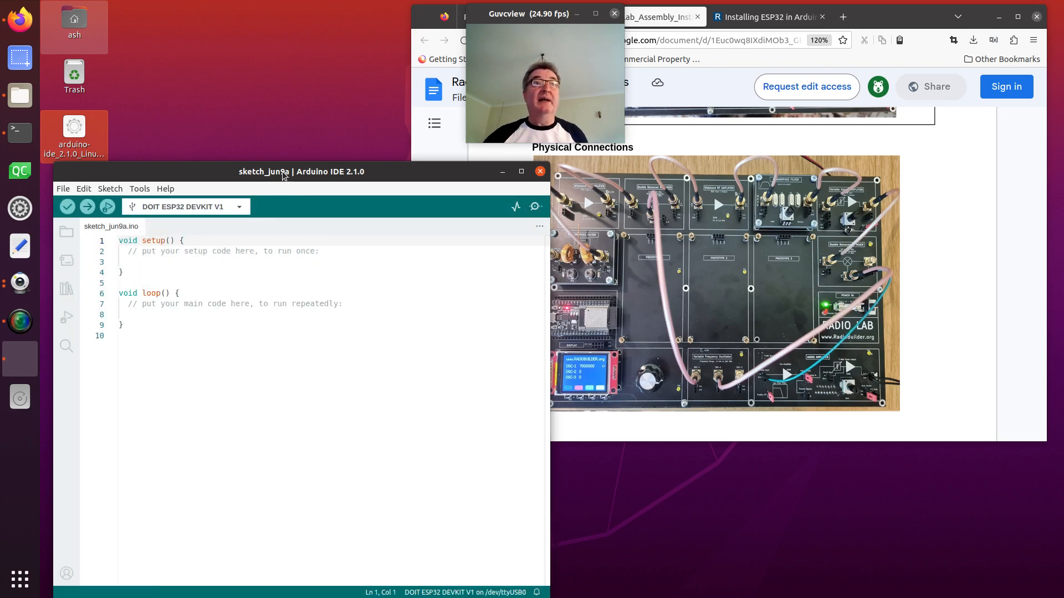
Move the Arduino IDE window higher on the desktop and bring up the Arduino Libraries Required section of the assembly instructions
left_click_drag(283, 172, 274, 67)
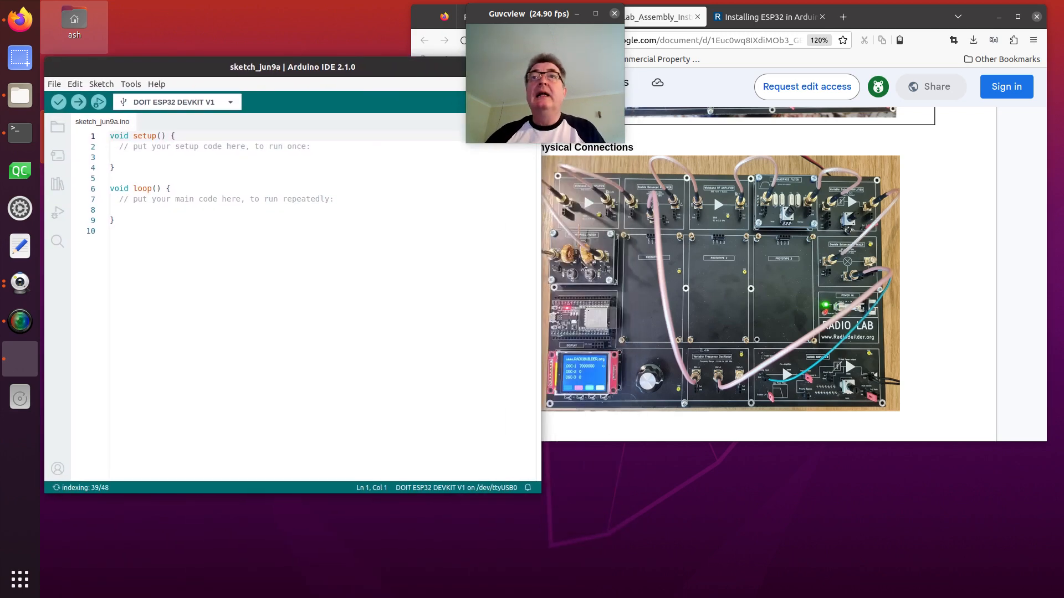
scroll(696, 301, "down", 12)
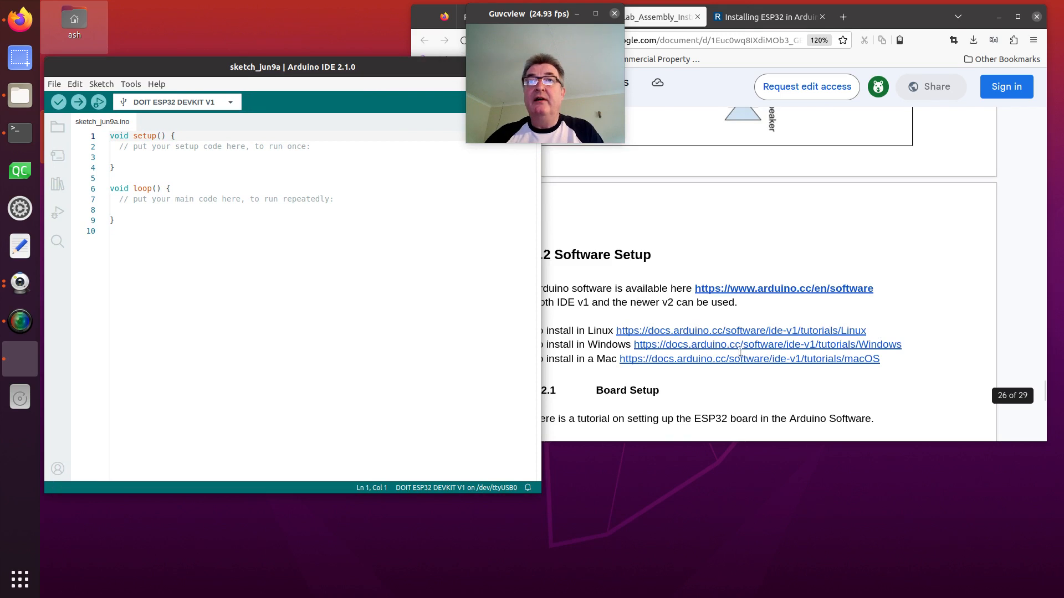
scroll(731, 346, "down", 10)
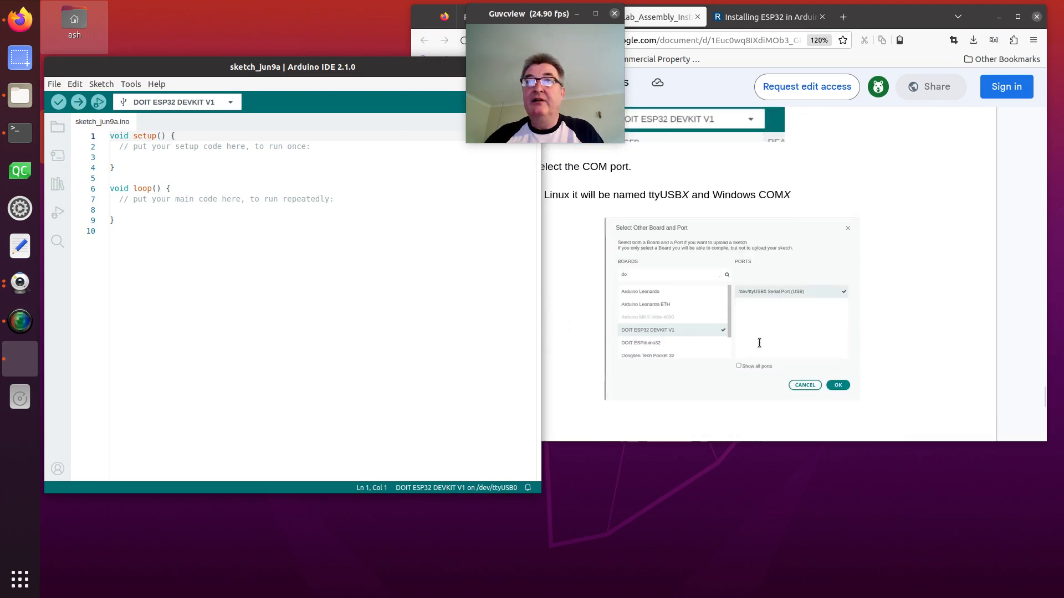
scroll(759, 343, "down", 8)
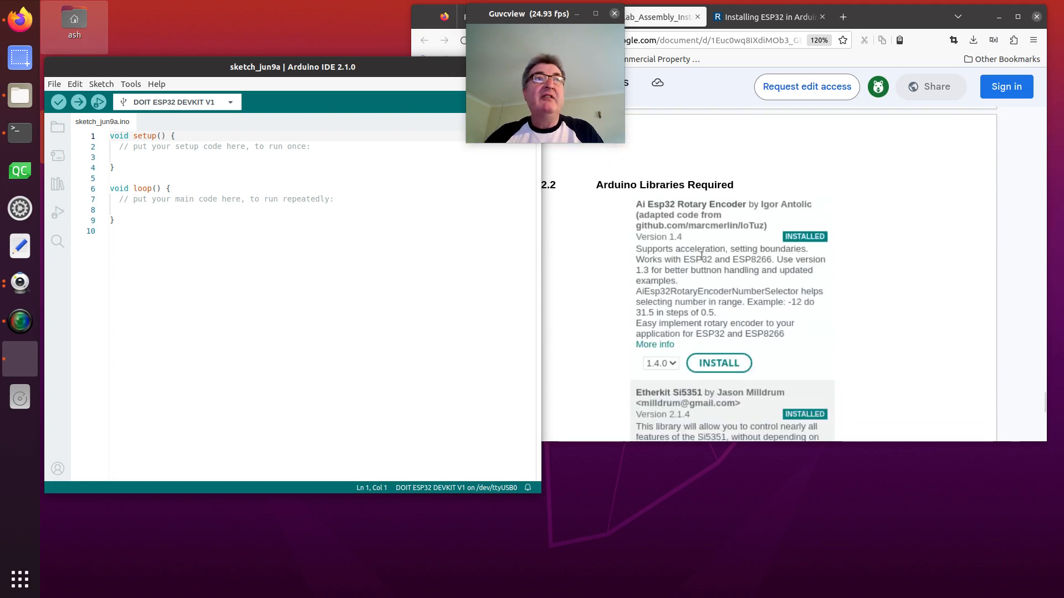
Find the Ai Esp32 Rotary Encoder library by searching for "Ai Esp32" in the Library Manager and install version 1.6.0
left_click(57, 184)
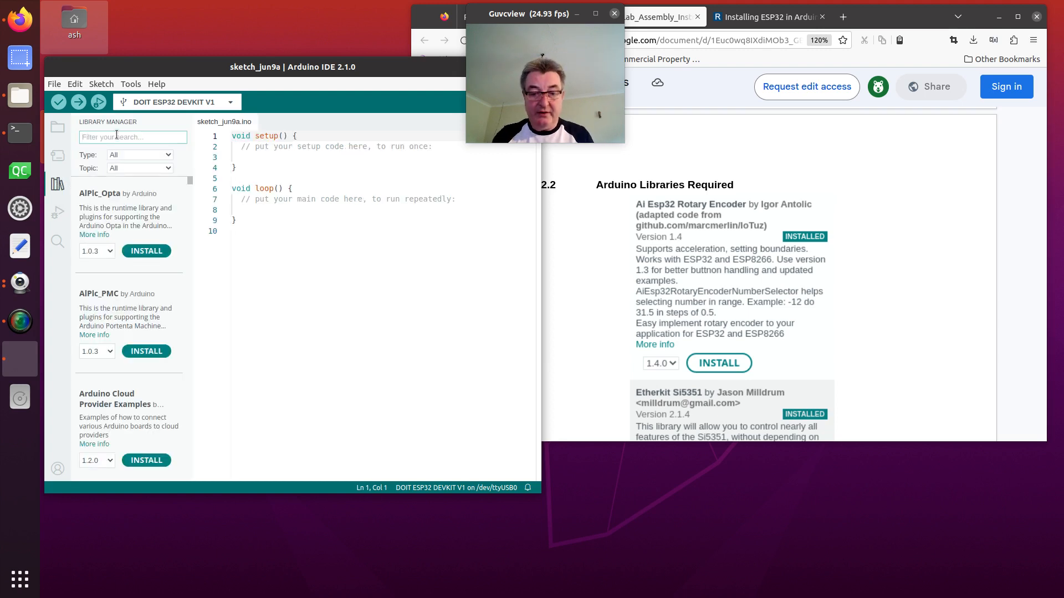
type("Ai E")
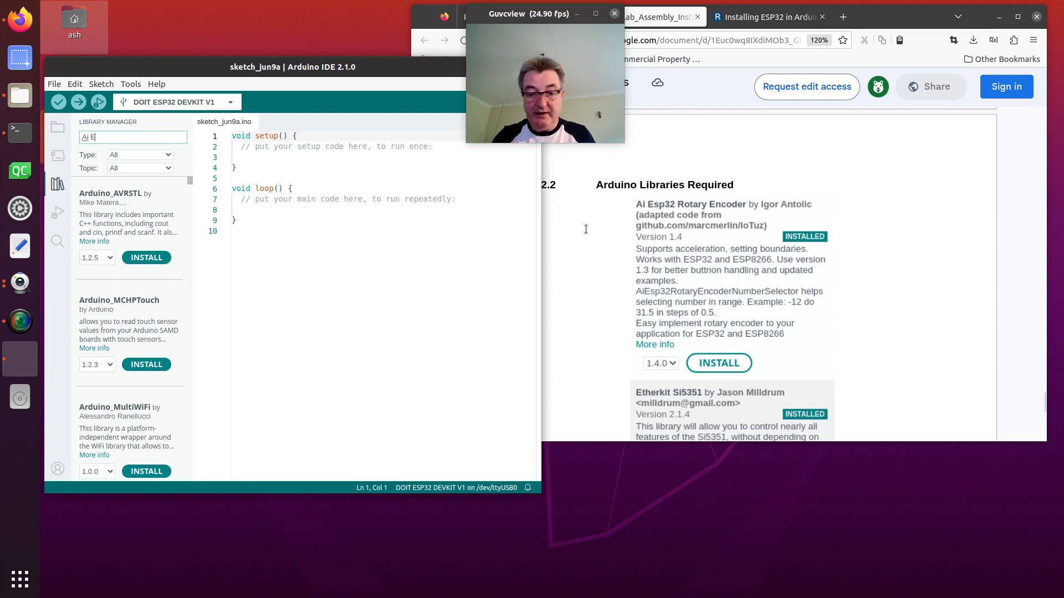
type("sp32")
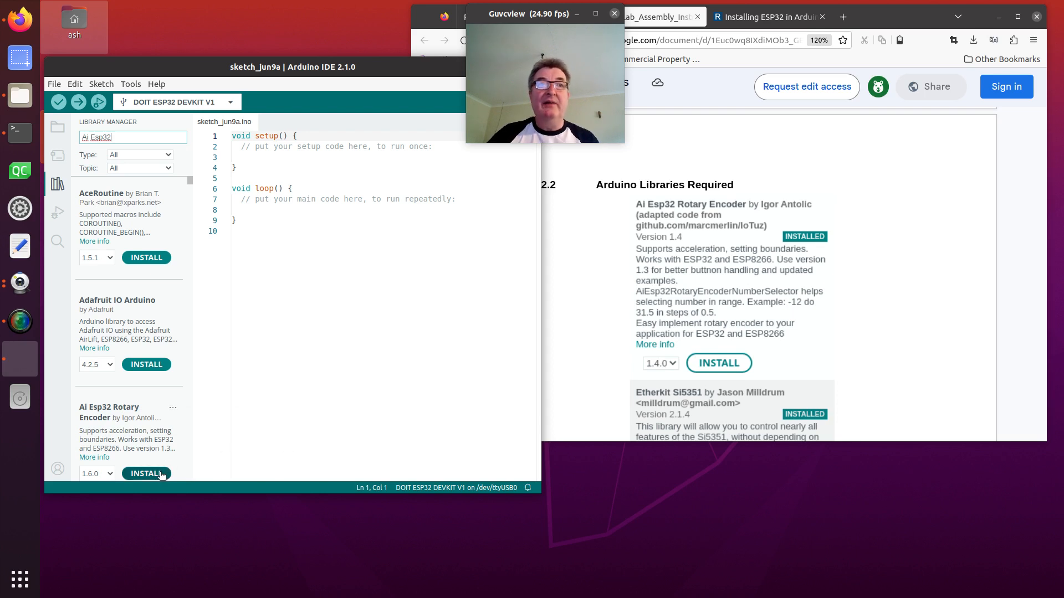
left_click(109, 474)
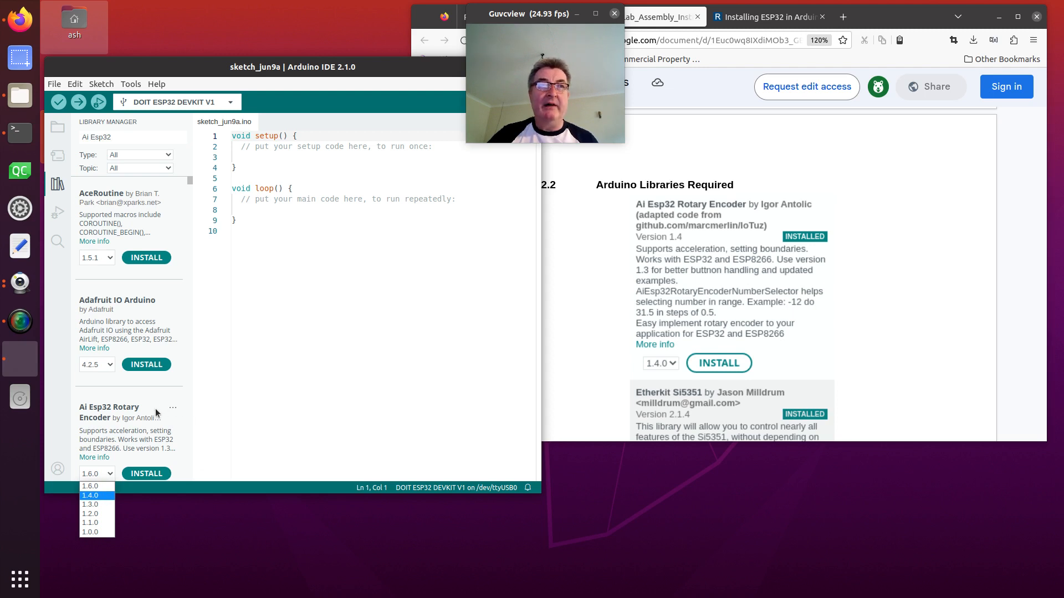
left_click(77, 415)
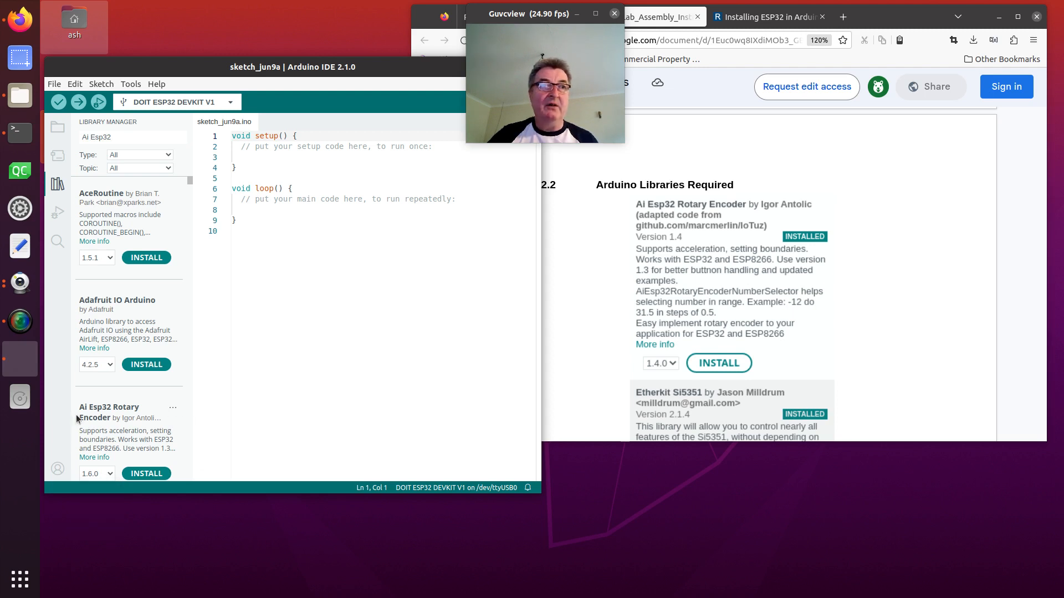
left_click(152, 474)
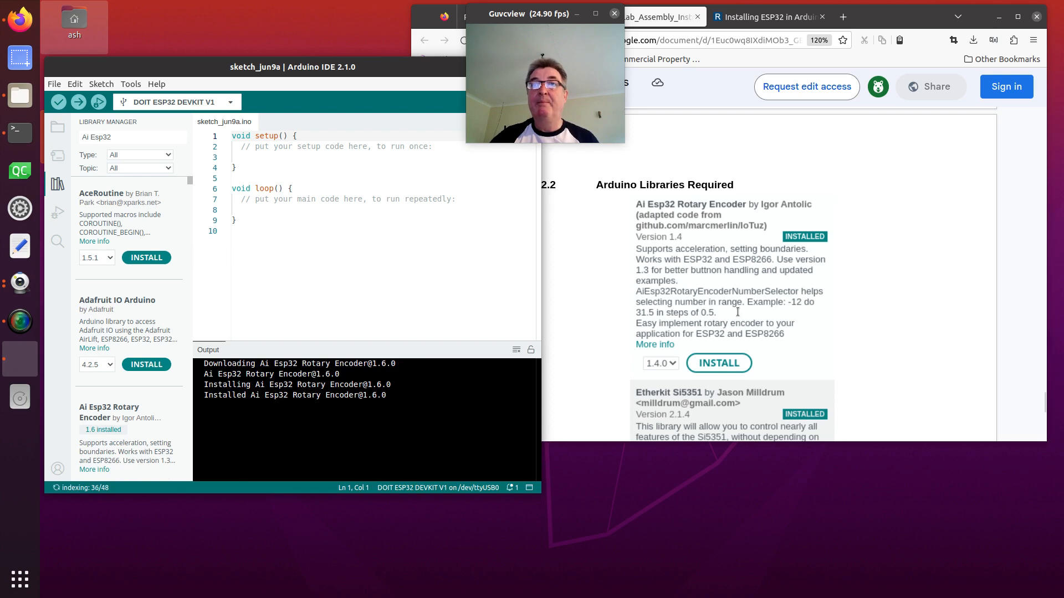
Look up the next required library in the instructions, search for "Si5351" and install Etherkit Si5351 version 2.1.4
scroll(737, 312, "down", 3)
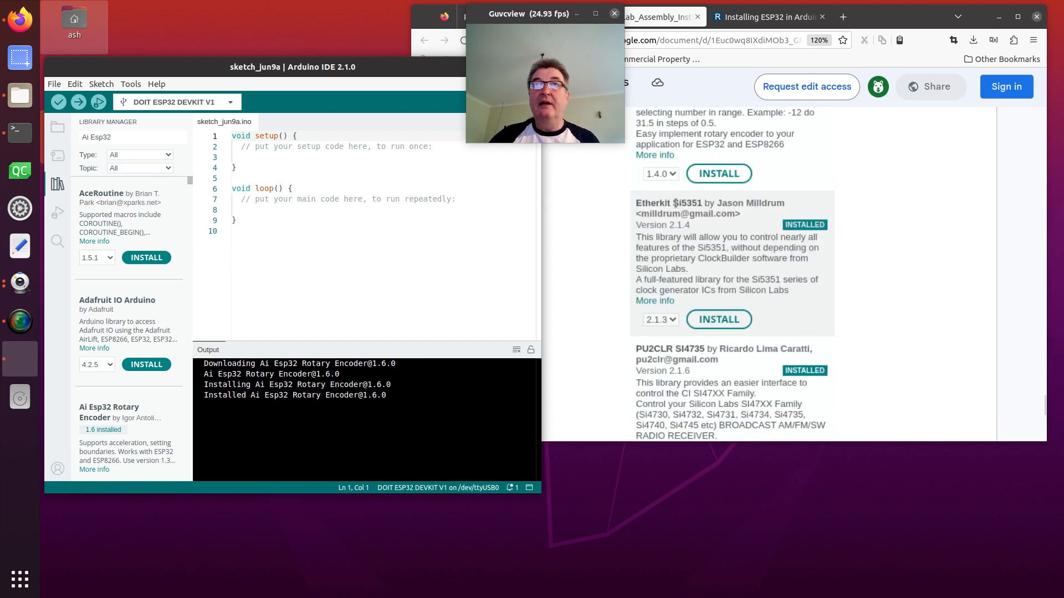
triple_click(125, 139)
type("s")
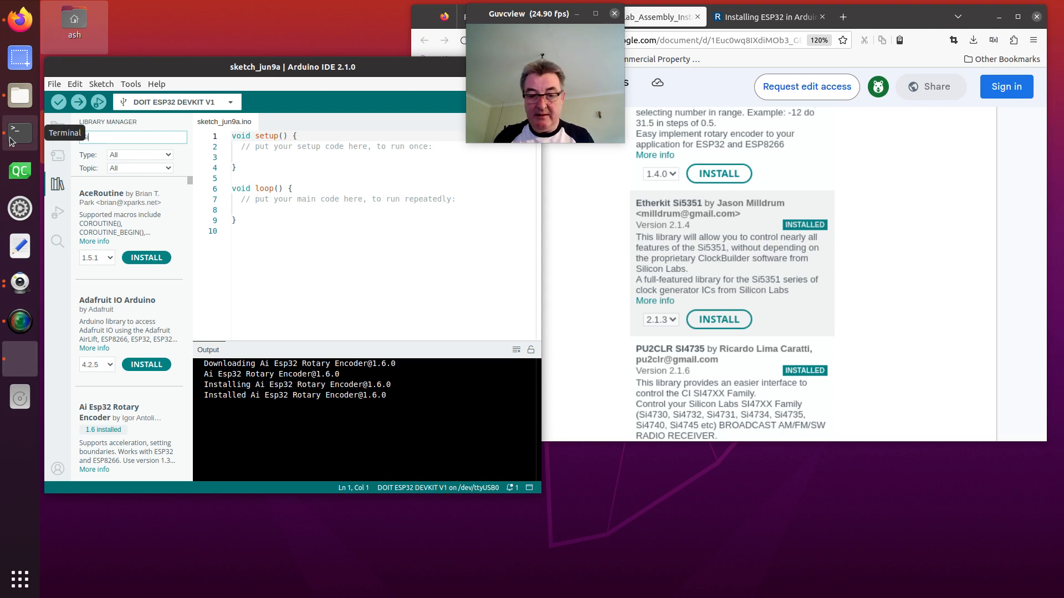
type("i535")
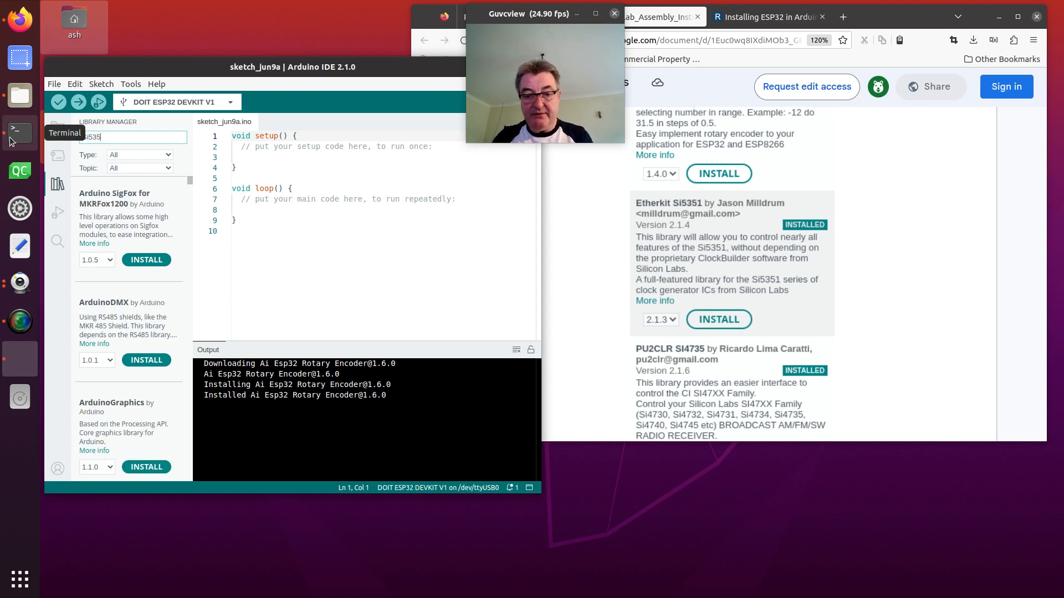
type("1")
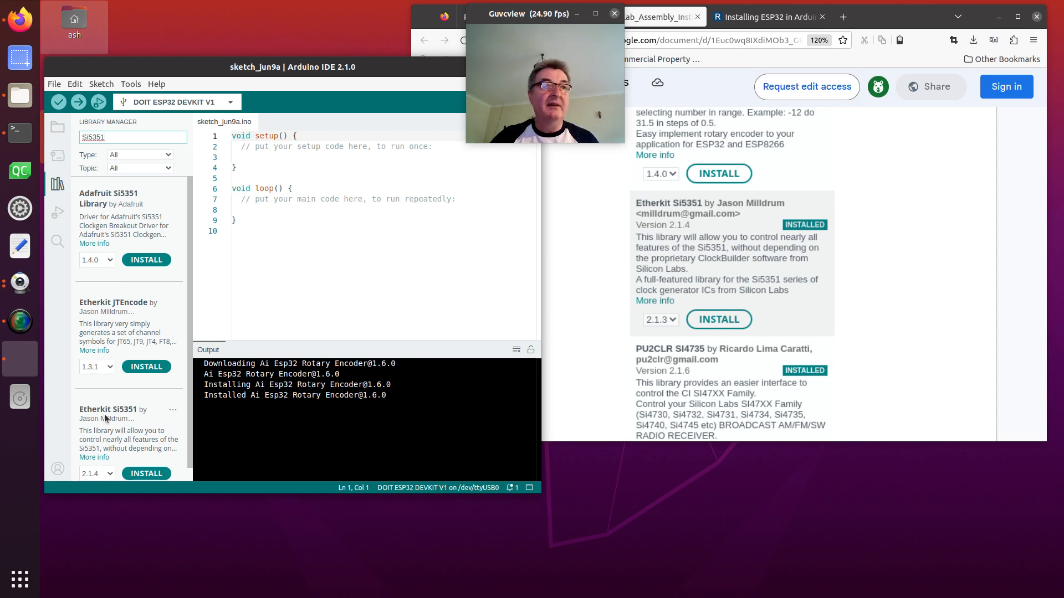
left_click(158, 478)
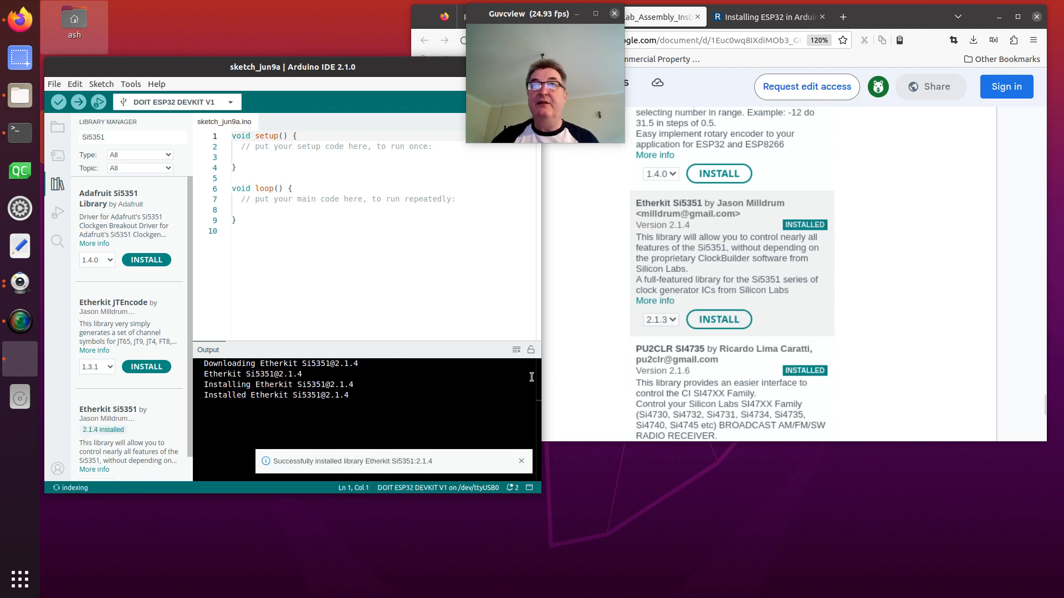
Look up the last required library in the instructions, search the Library Manager for "TFT_eSPI" and install TFT_eSPI by Bodmer version 2.5.0
scroll(690, 353, "down", 2)
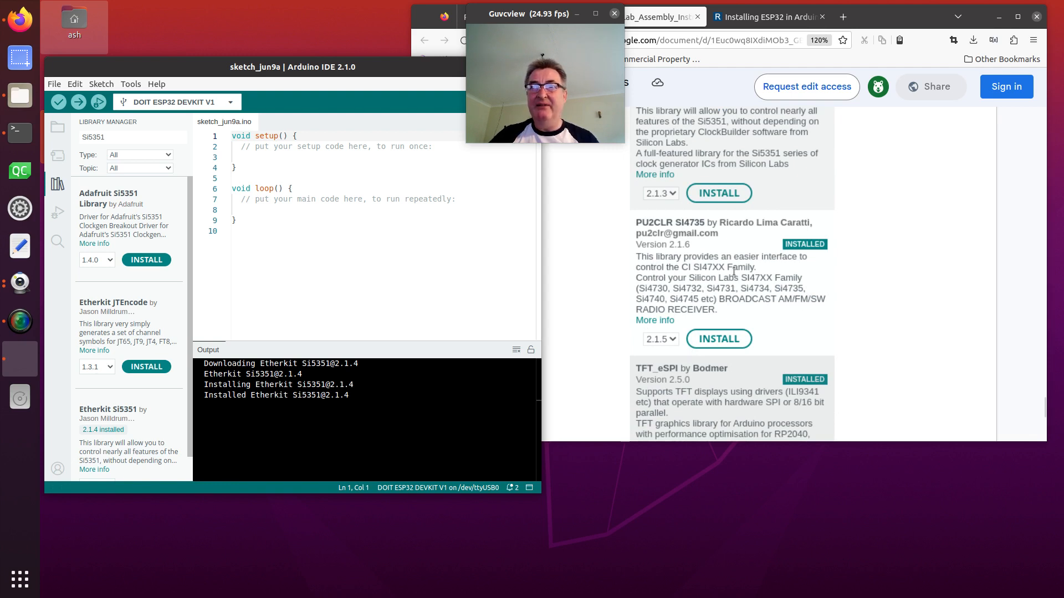
scroll(735, 273, "down", 2)
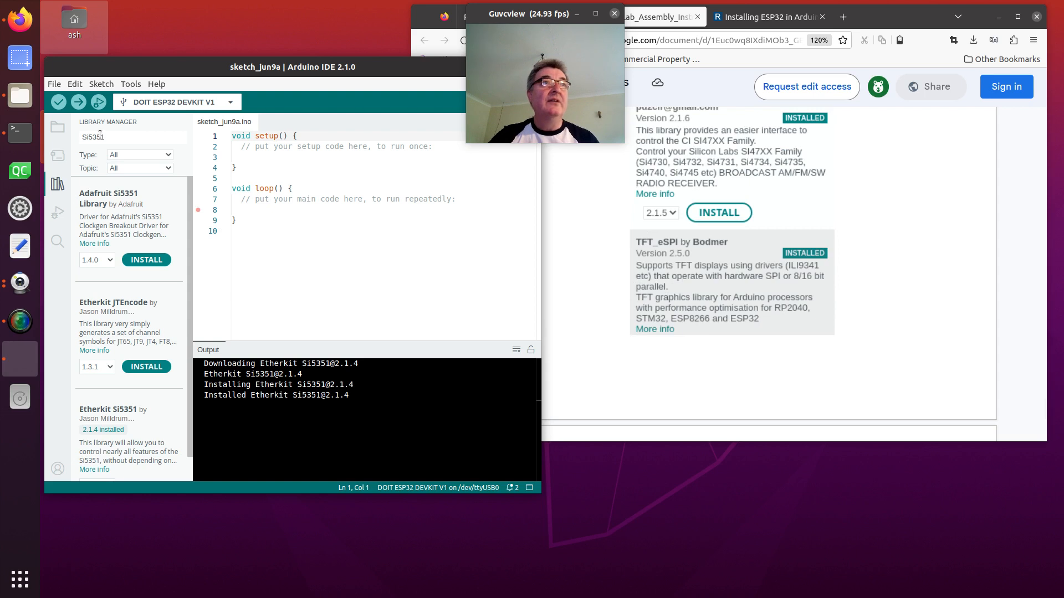
double_click(116, 136)
type("T")
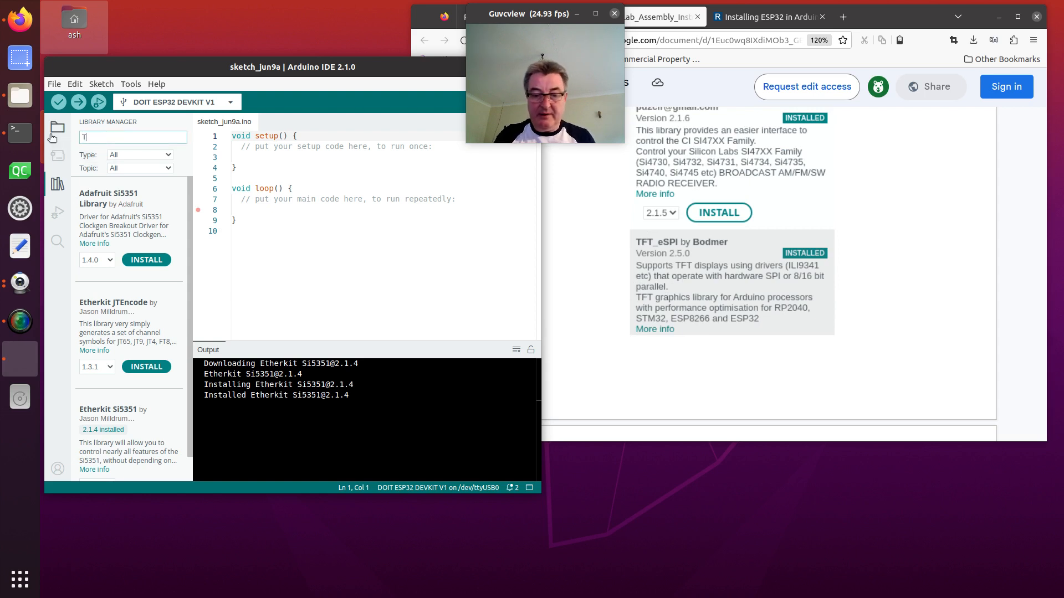
type("FY")
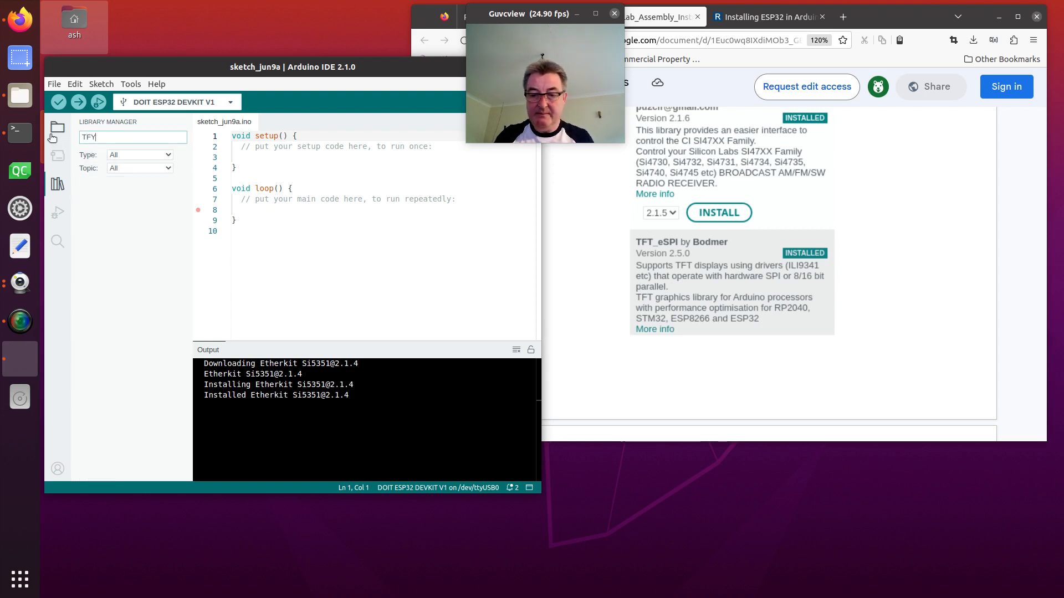
type("T_e")
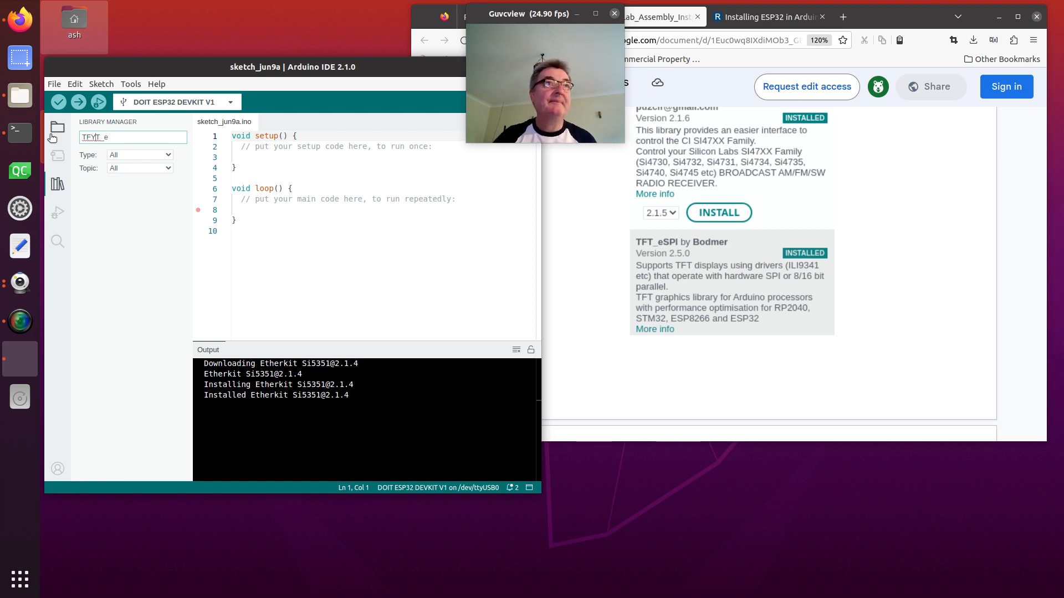
key("Left")
key("BackSpace")
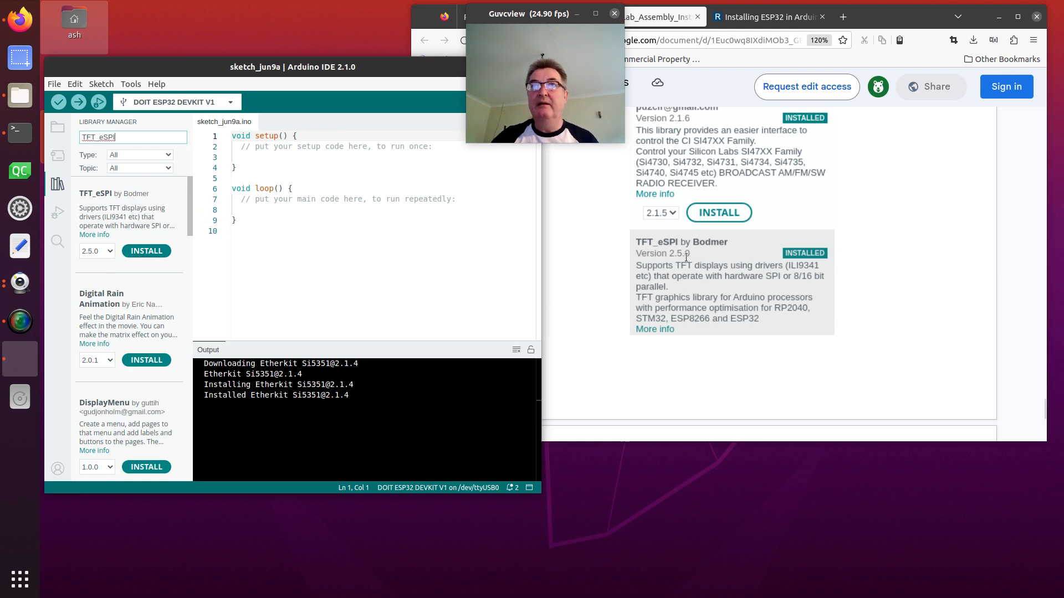
left_click(153, 252)
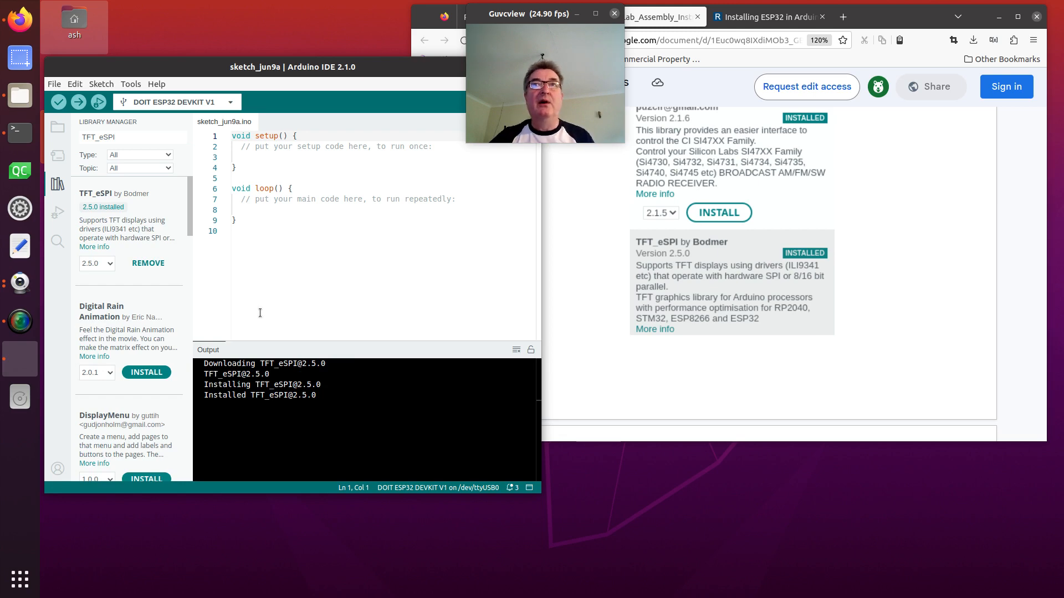
Copy all the User_Setup.h #define lines, through TFT_RGB_ORDER TFT_RGB, from section 6.3 Display Library Setup of the assembly instructions
scroll(701, 313, "down", 5)
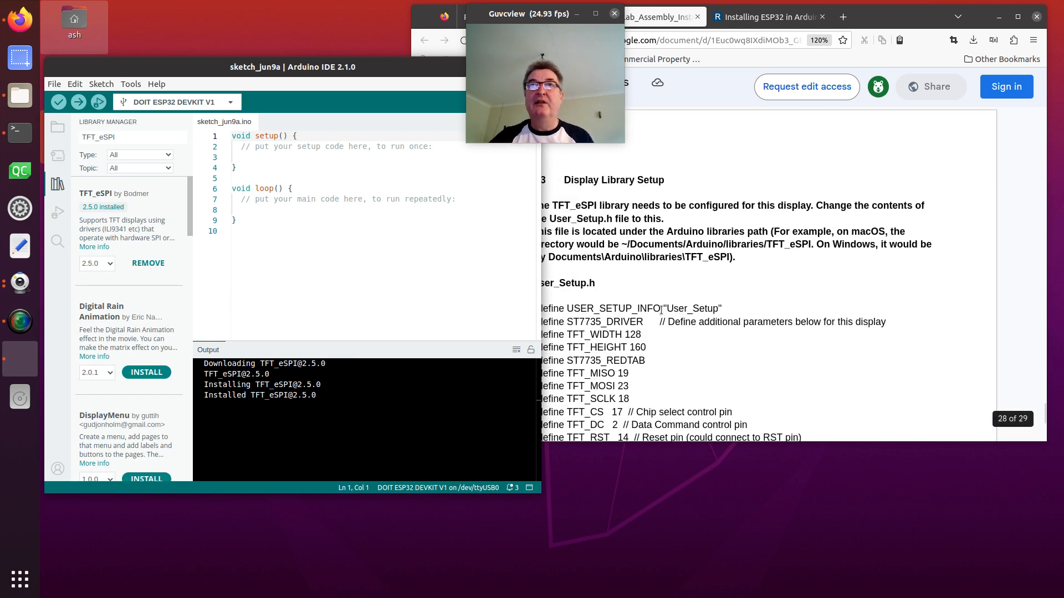
left_click(715, 216)
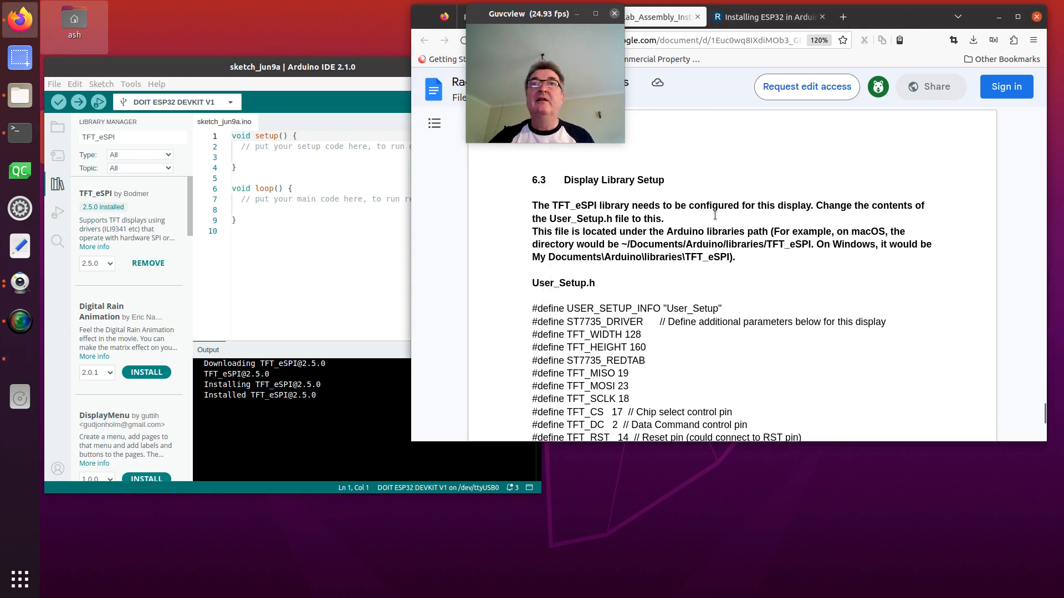
scroll(594, 304, "down", 3)
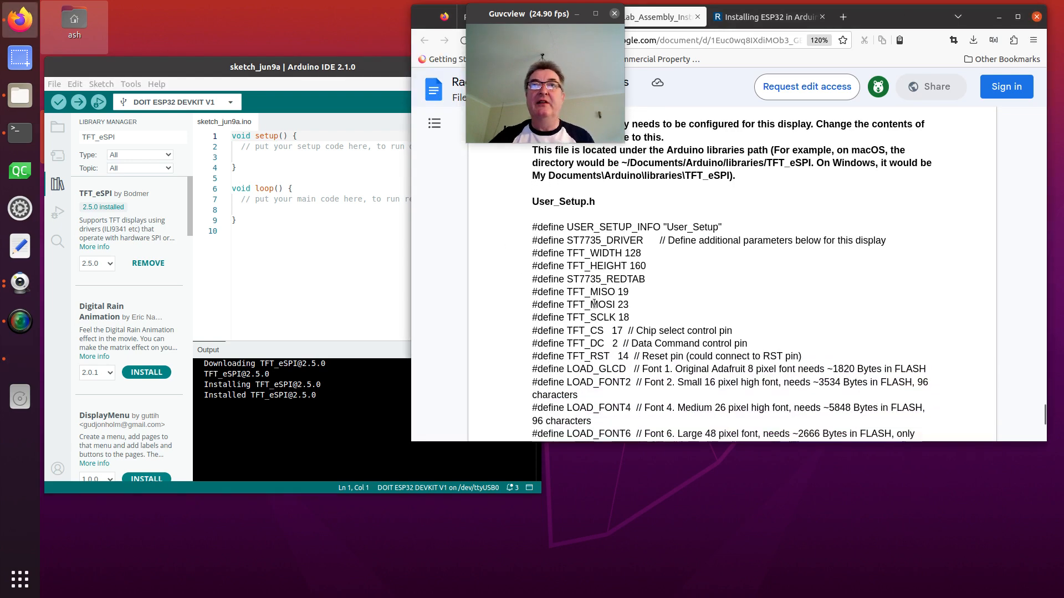
scroll(594, 303, "down", 2)
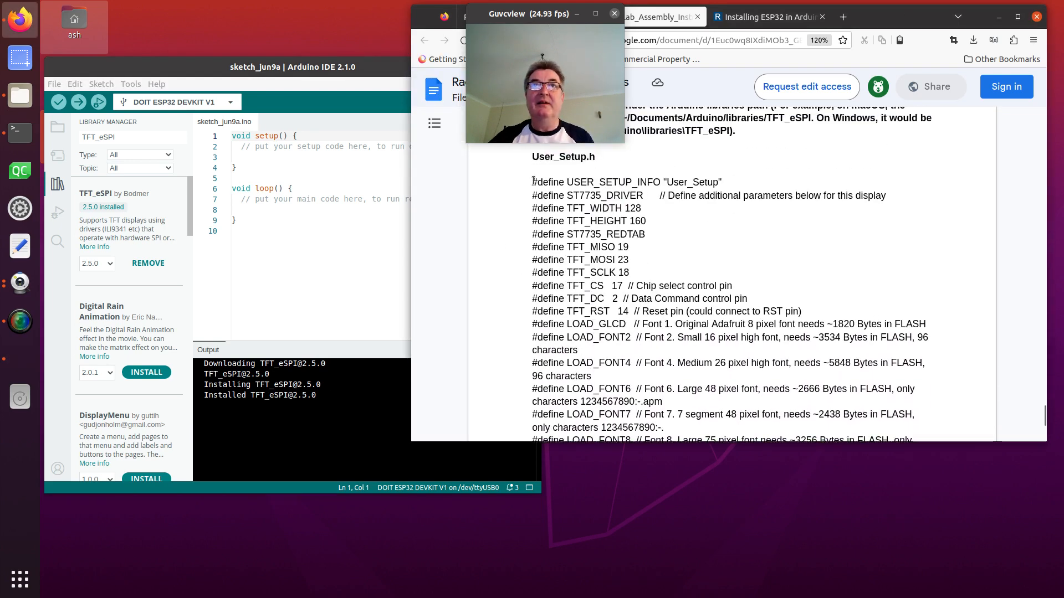
left_click_drag(534, 180, 719, 370)
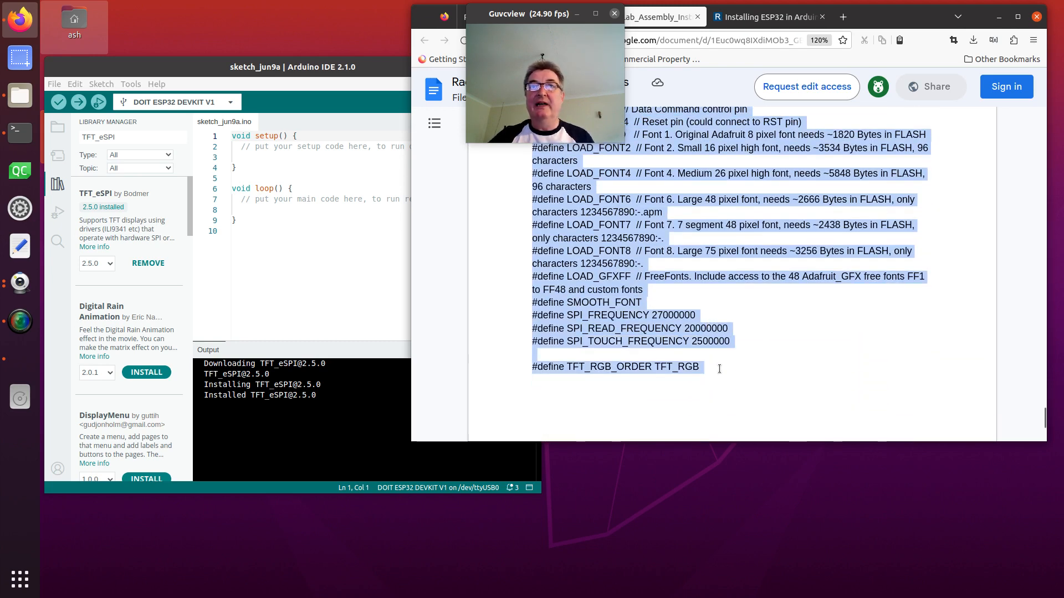
right_click(641, 240)
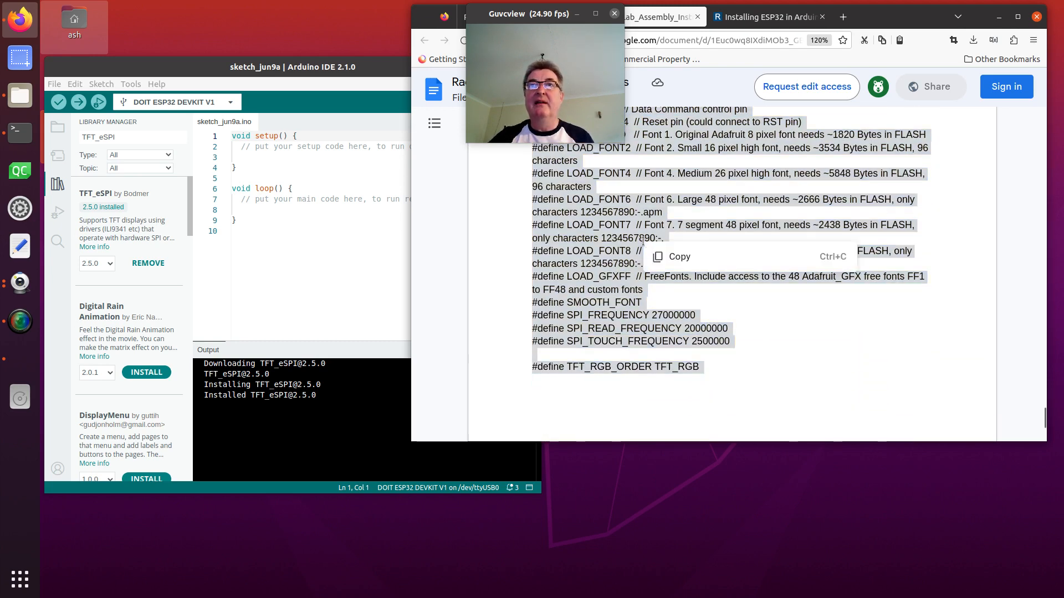
left_click(680, 257)
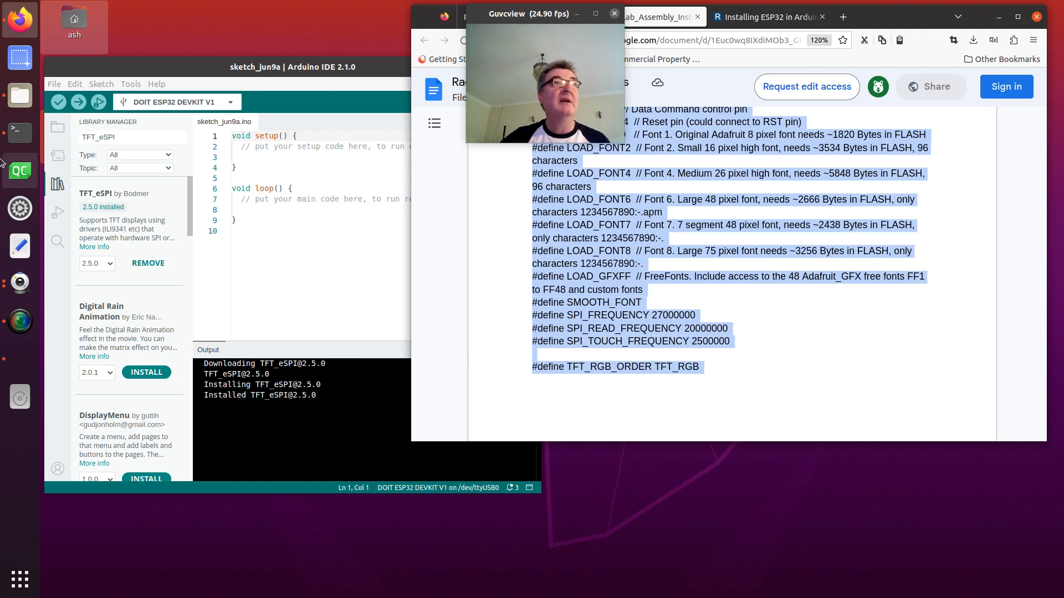
Check the library path in the instructions, browse to Arduino/libraries/TFT_eSPI in the file manager and open User_Setup.h in the text editor
scroll(716, 259, "up", 6)
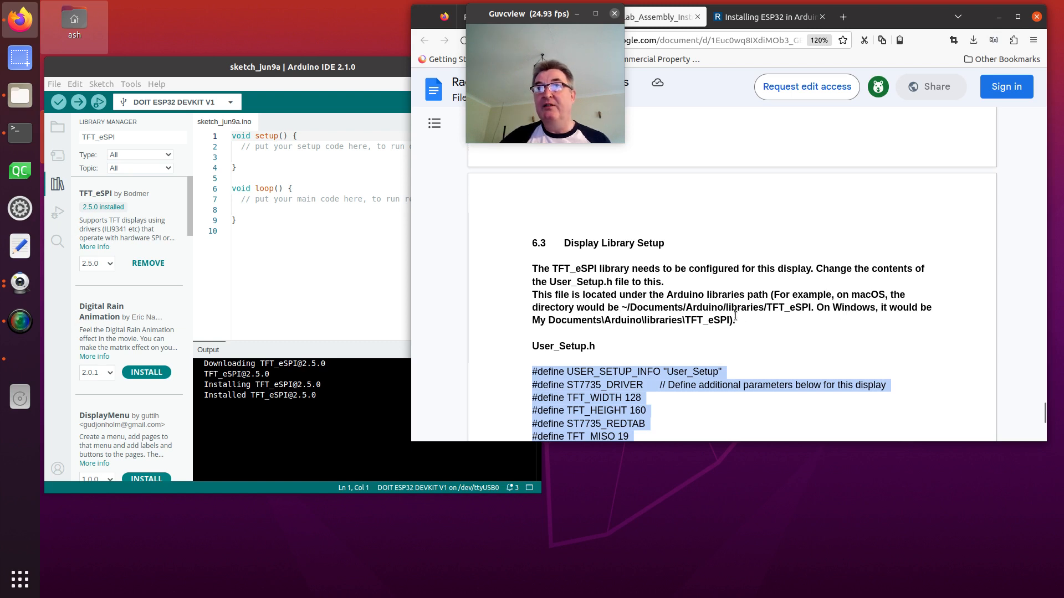
left_click(16, 99)
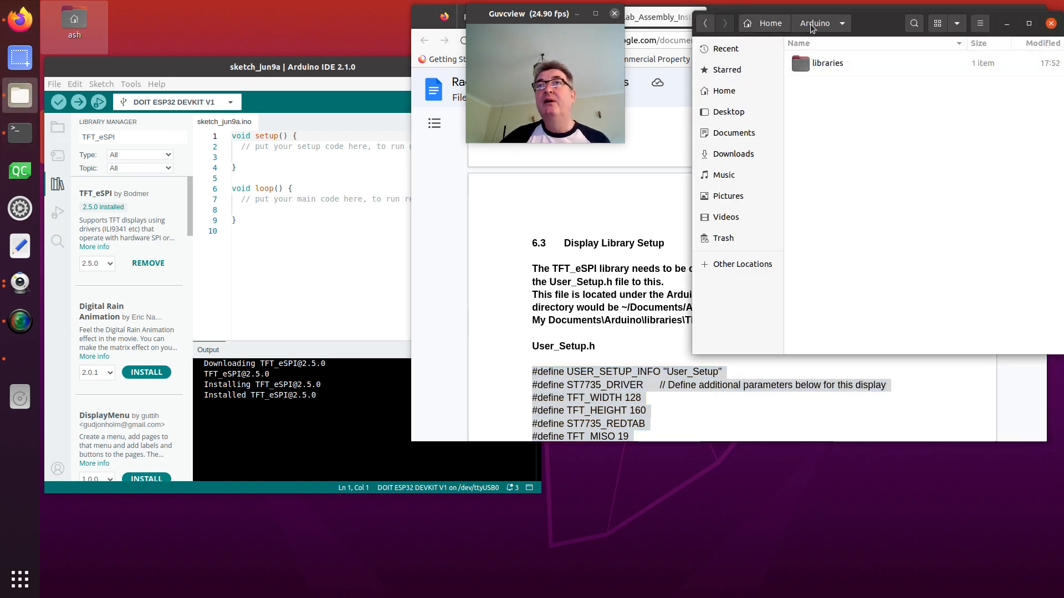
double_click(800, 65)
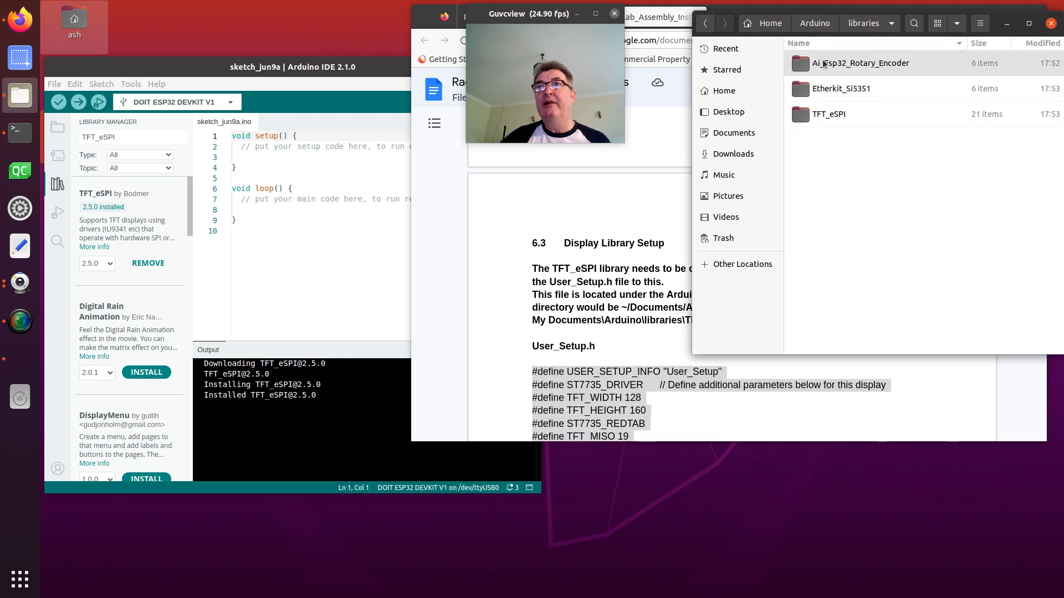
double_click(803, 118)
scroll(935, 250, "down", 5)
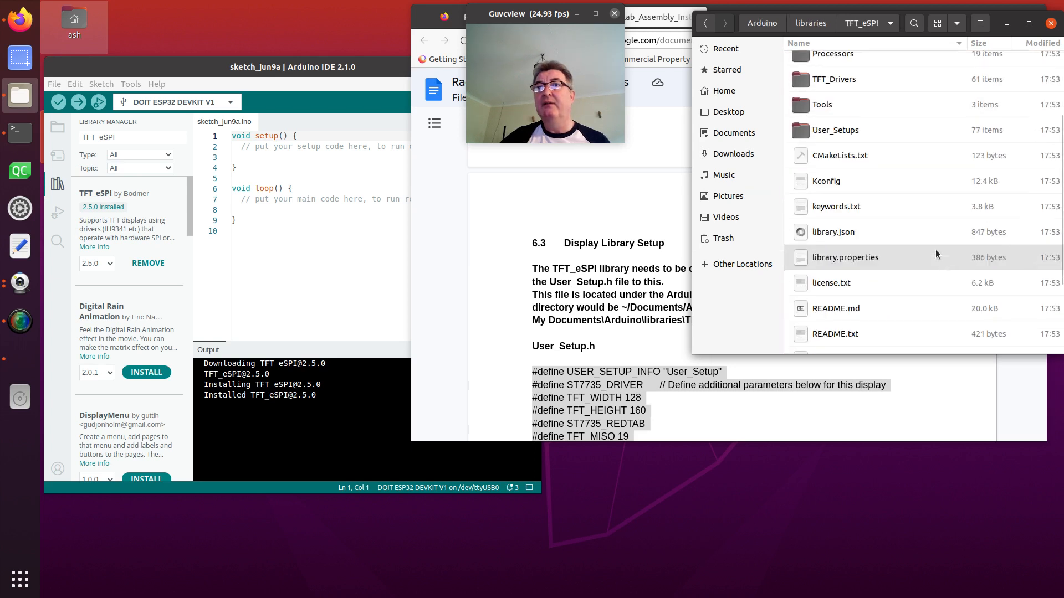
scroll(935, 254, "down", 3)
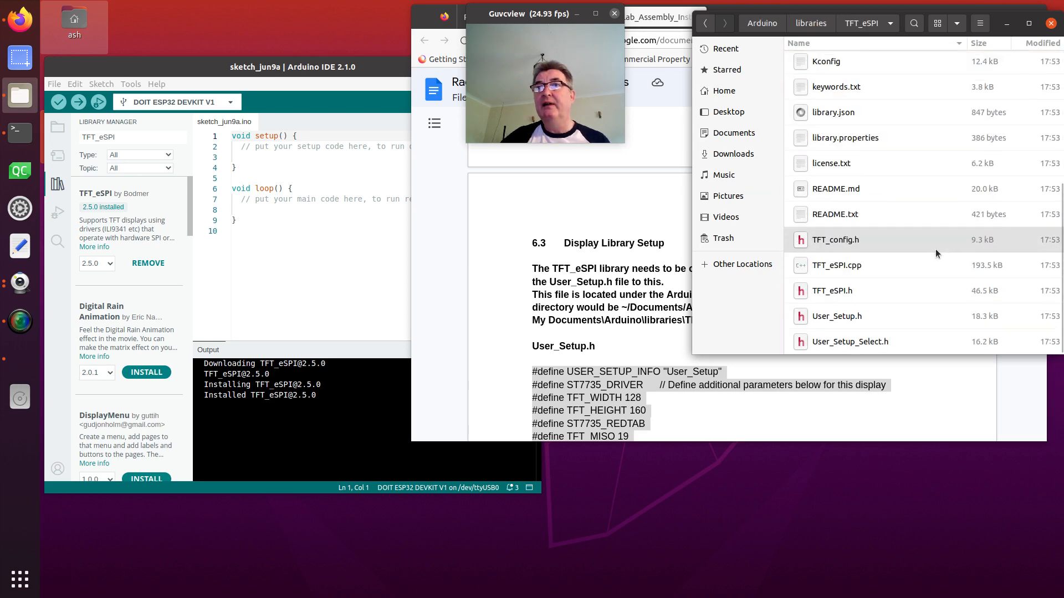
double_click(836, 317)
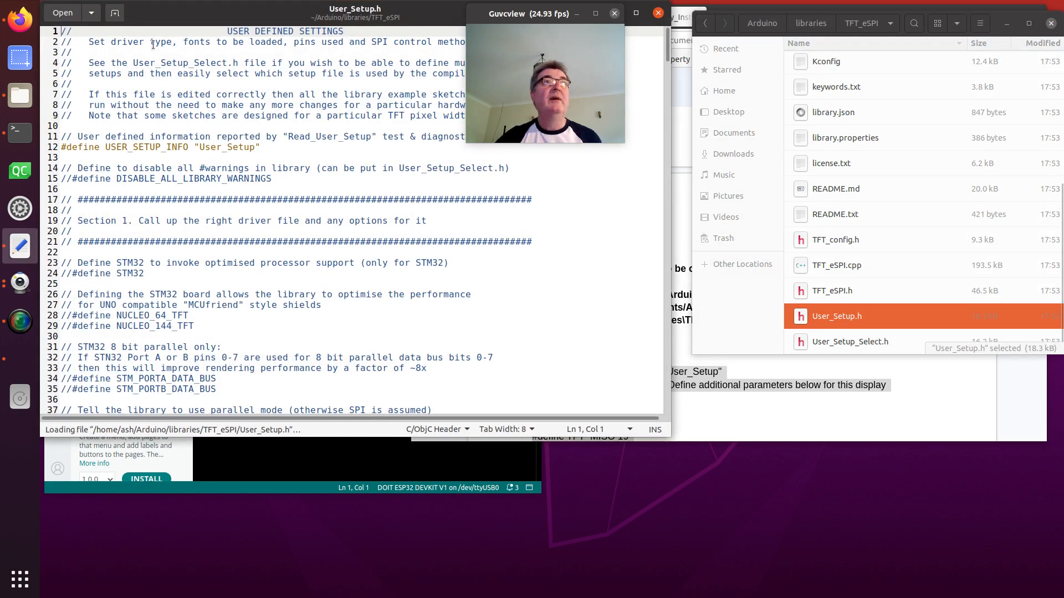
Replace the entire contents of User_Setup.h with the copied display definitions, then save and close the file
key("shift+Down")
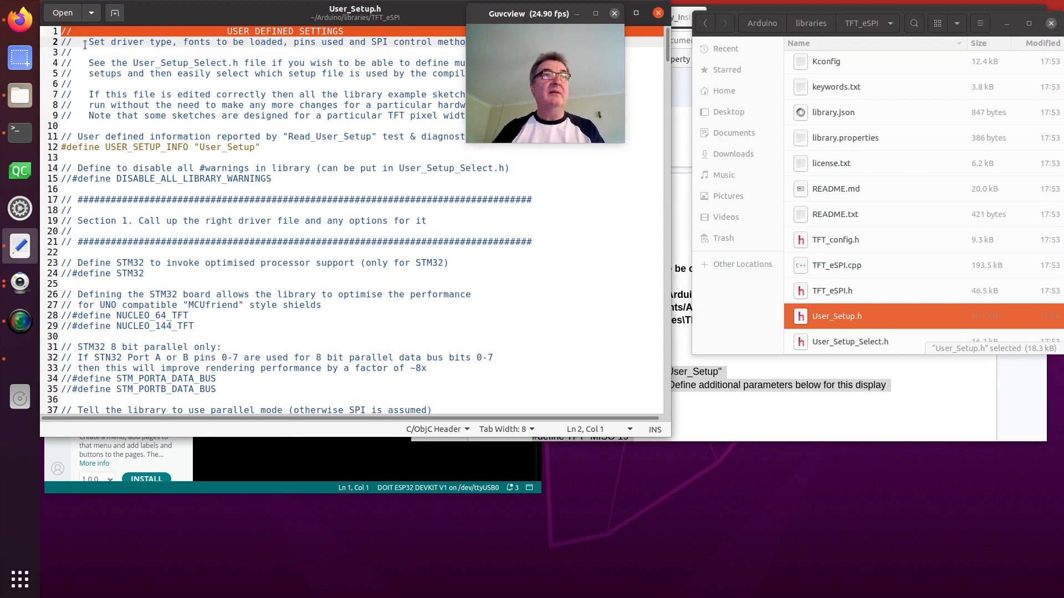
key("ctrl+shift+End")
key("Delete")
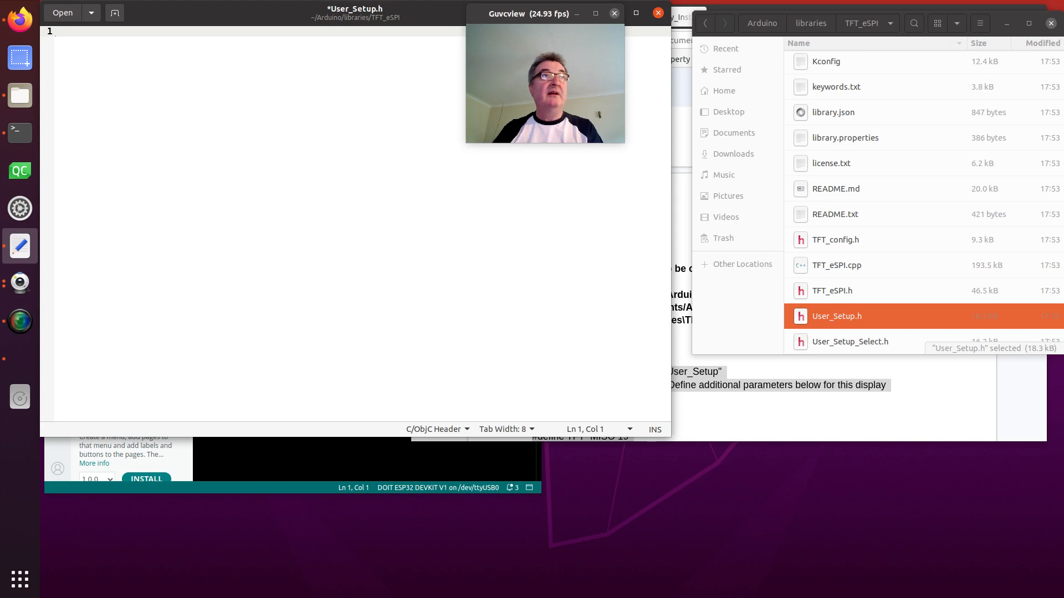
key("ctrl+v")
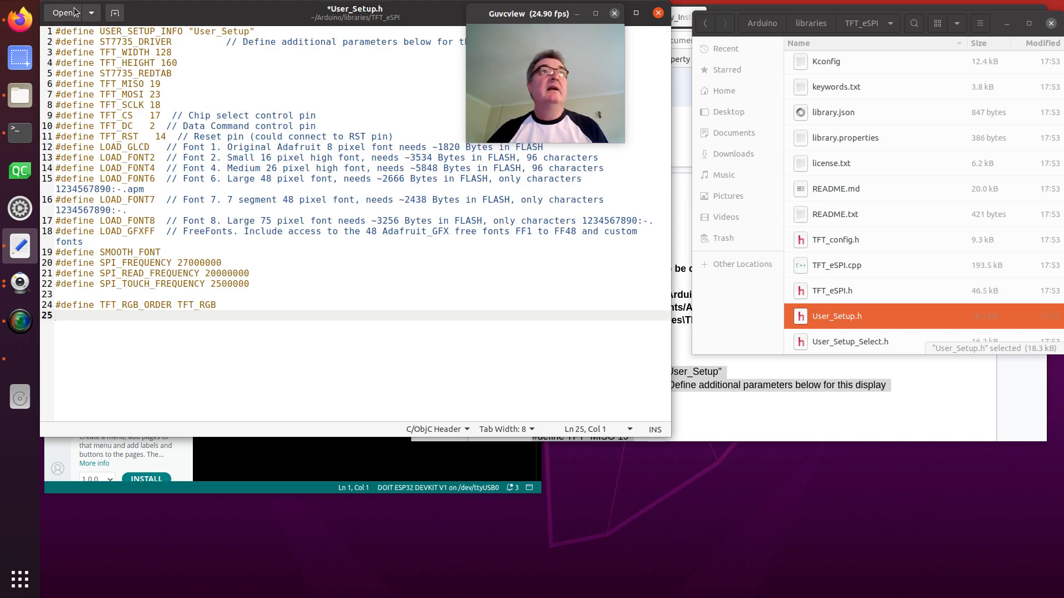
left_click_drag(213, 20, 314, 181)
left_click(670, 174)
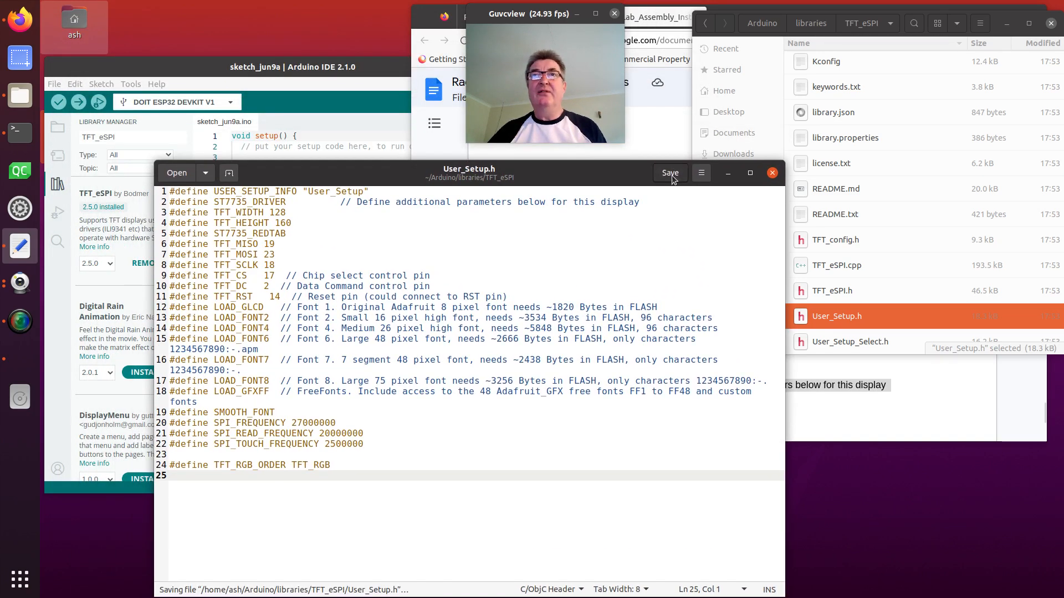
left_click(772, 173)
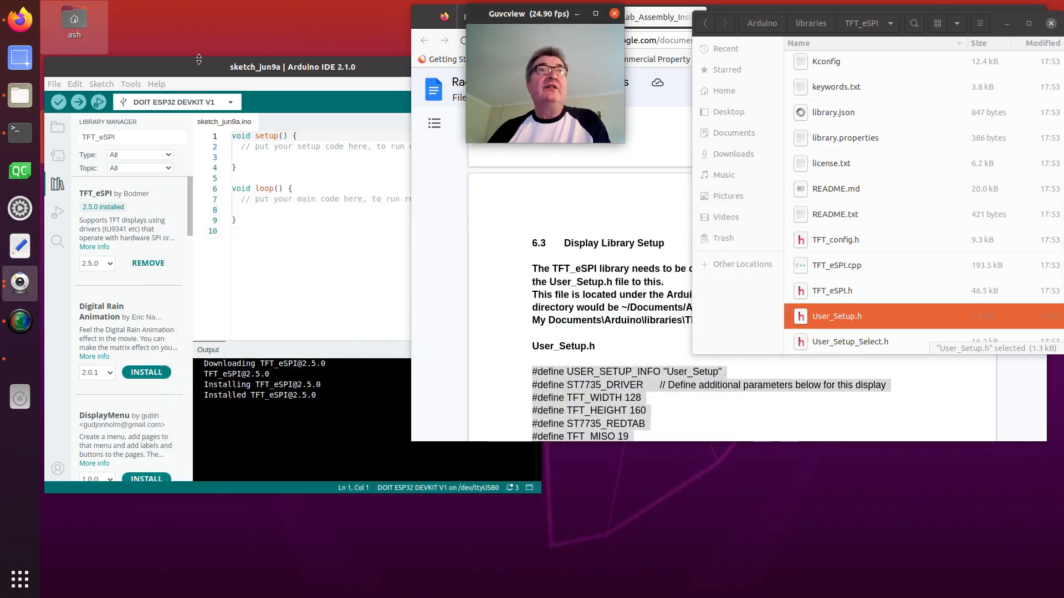
Download the main.zip archive linked in section 6.4 Getting the Software to Downloads as SuperheterodyneRadio-main.zip, replacing the existing file
left_click(481, 221)
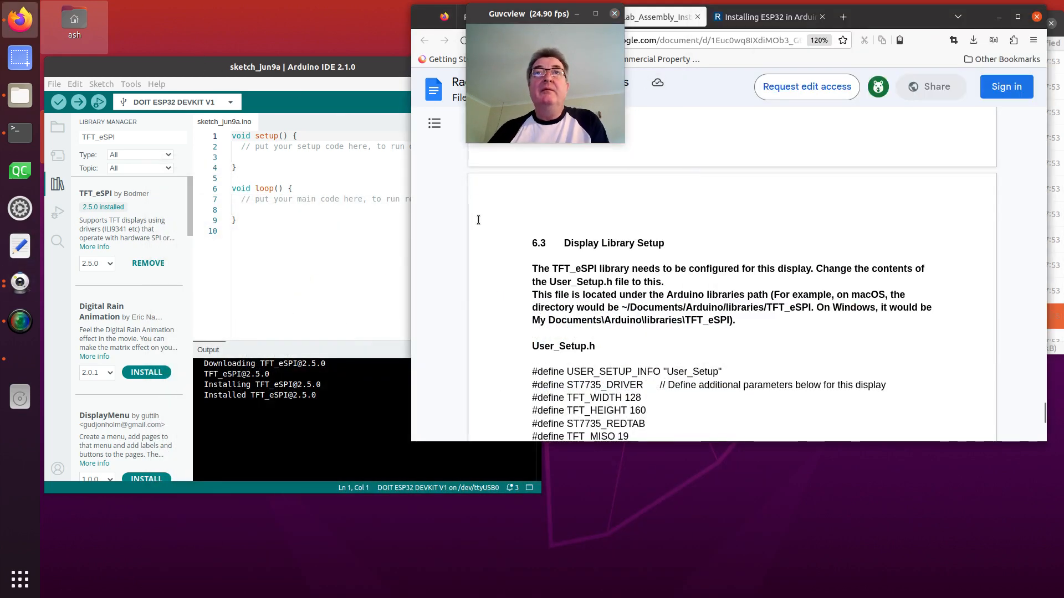
scroll(480, 221, "down", 5)
scroll(479, 220, "down", 6)
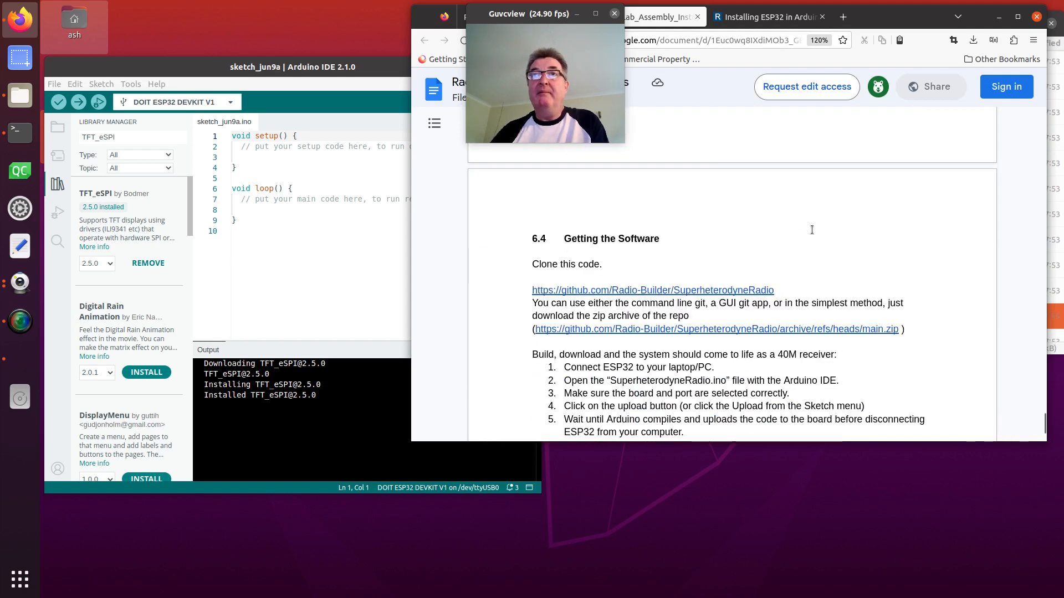
scroll(811, 230, "down", 2)
scroll(811, 230, "up", 1)
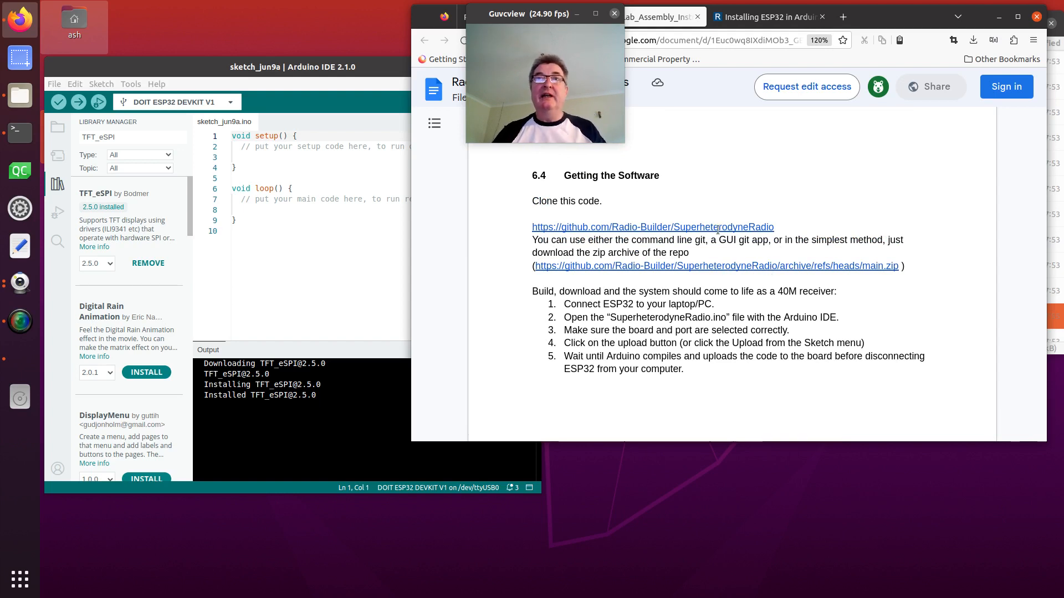
left_click(783, 268)
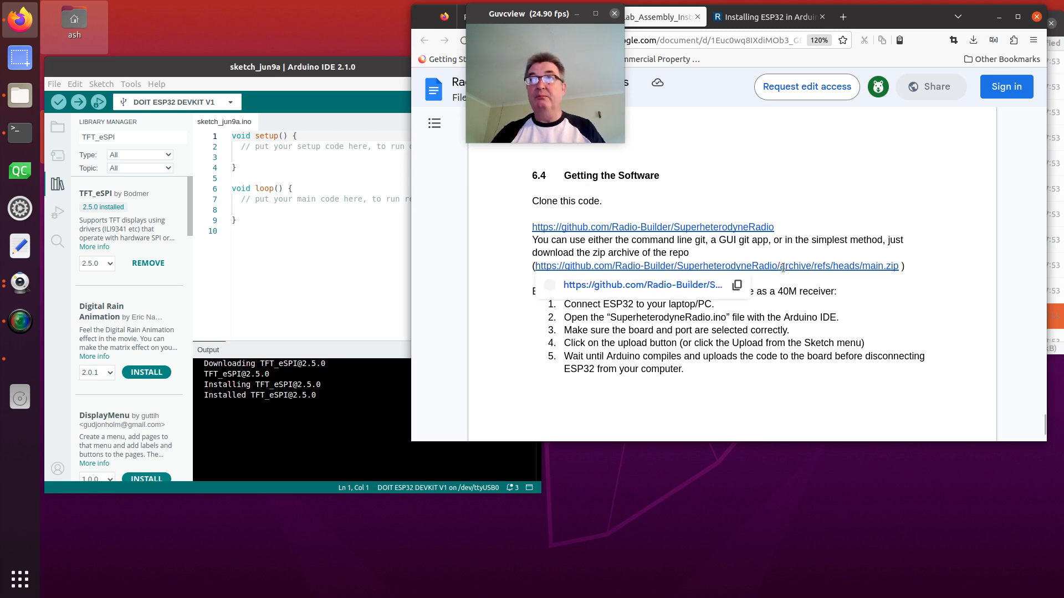
left_click(681, 285)
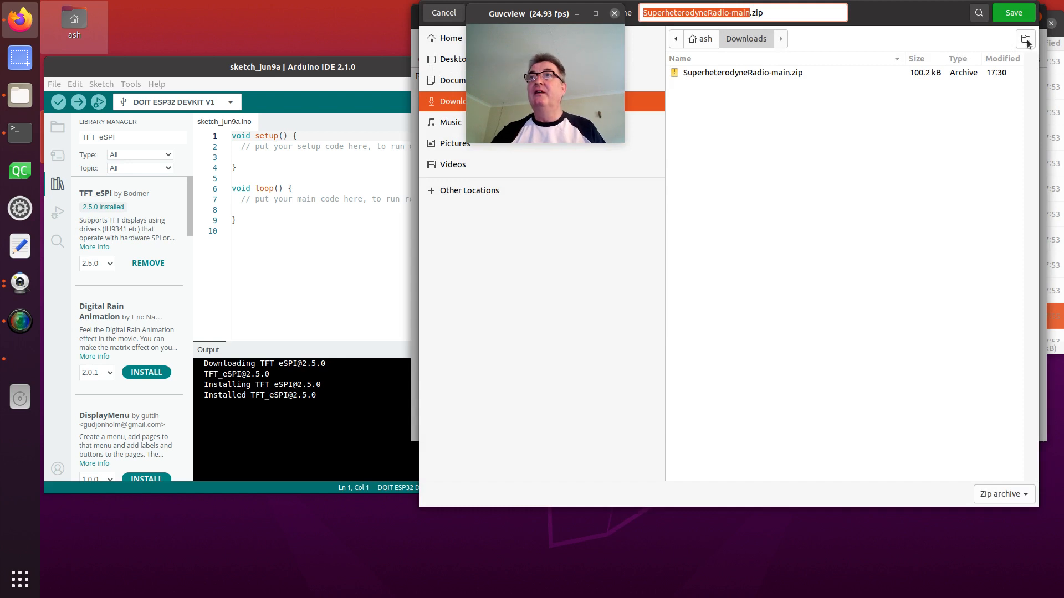
left_click(1015, 13)
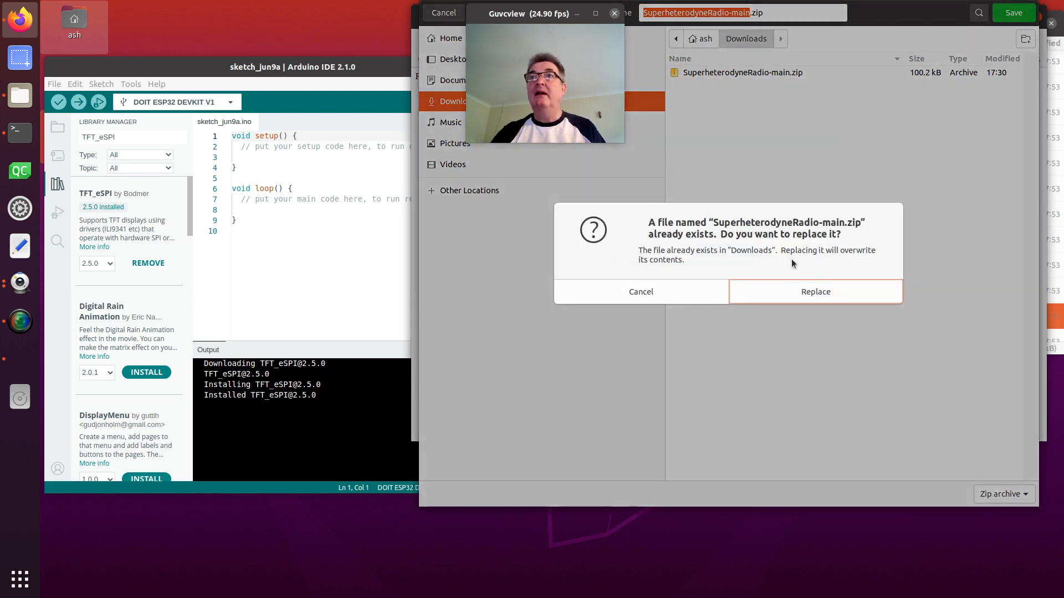
left_click(797, 295)
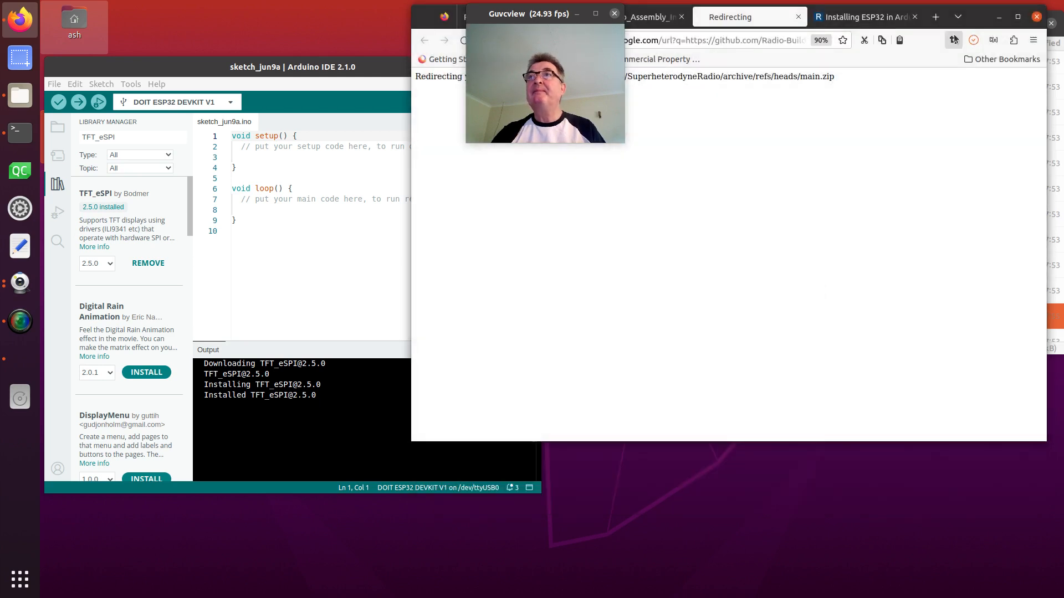
Show the downloaded SuperheterodyneRadio-main.zip in its folder and open it with Archive Manager
left_click(973, 40)
left_click(960, 70)
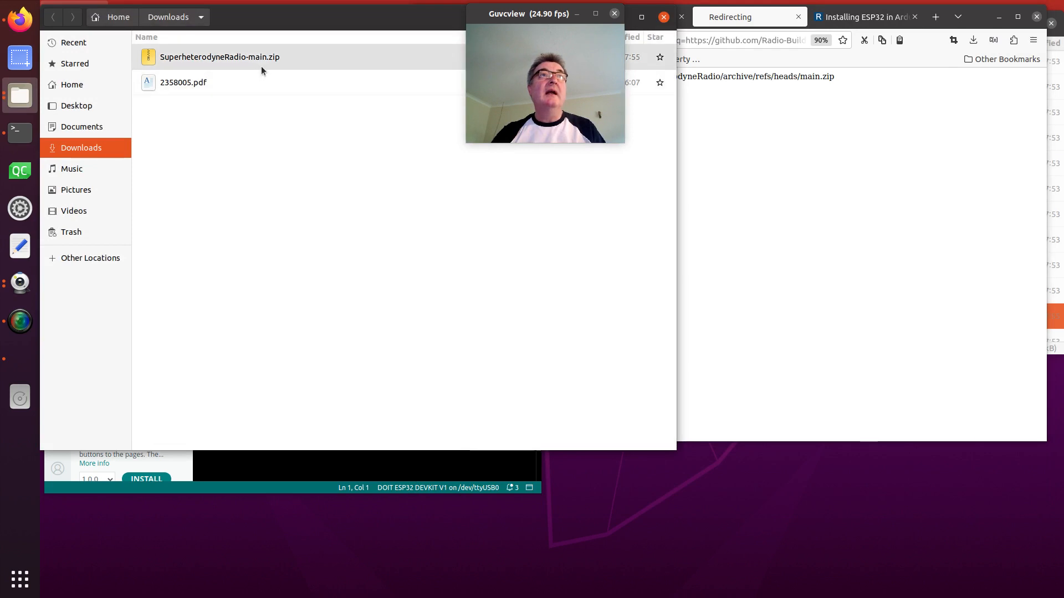
right_click(257, 56)
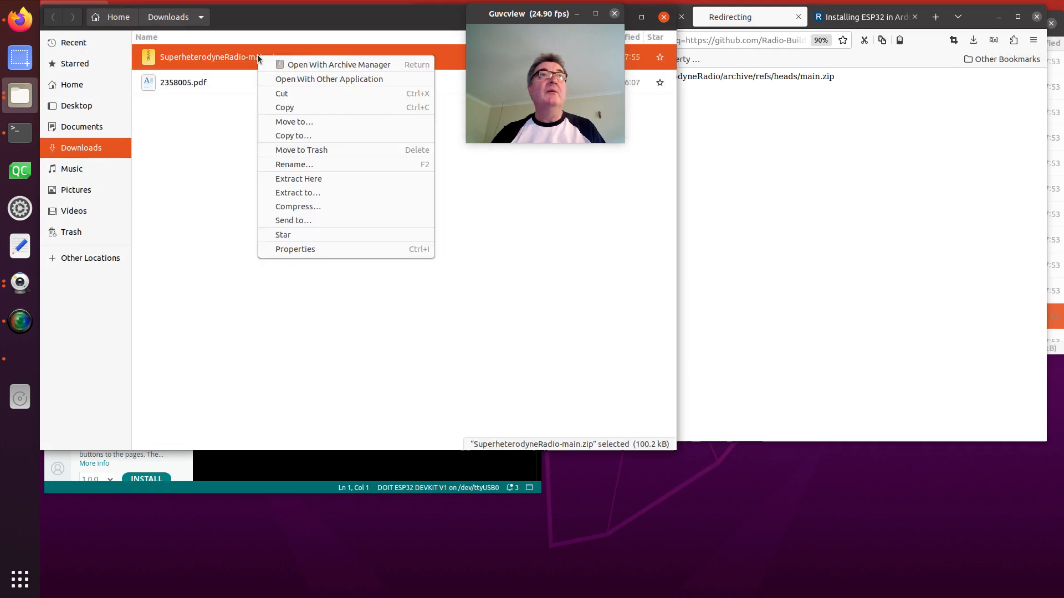
left_click(317, 65)
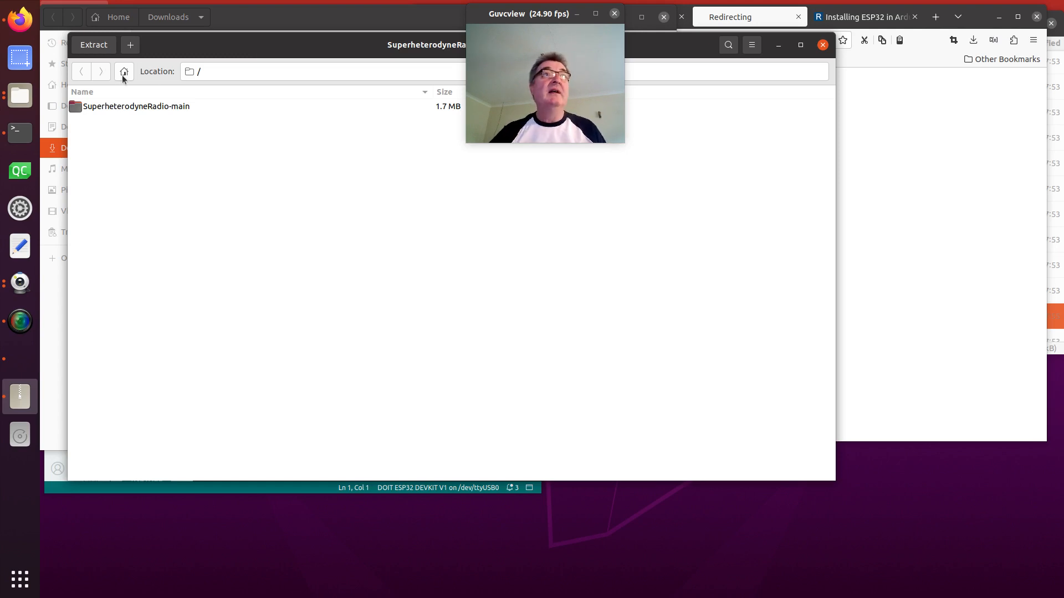
Extract all files of SuperheterodyneRadio-main.zip into the Arduino folder in Home, show the extracted files and minimise the archive window
left_click(96, 44)
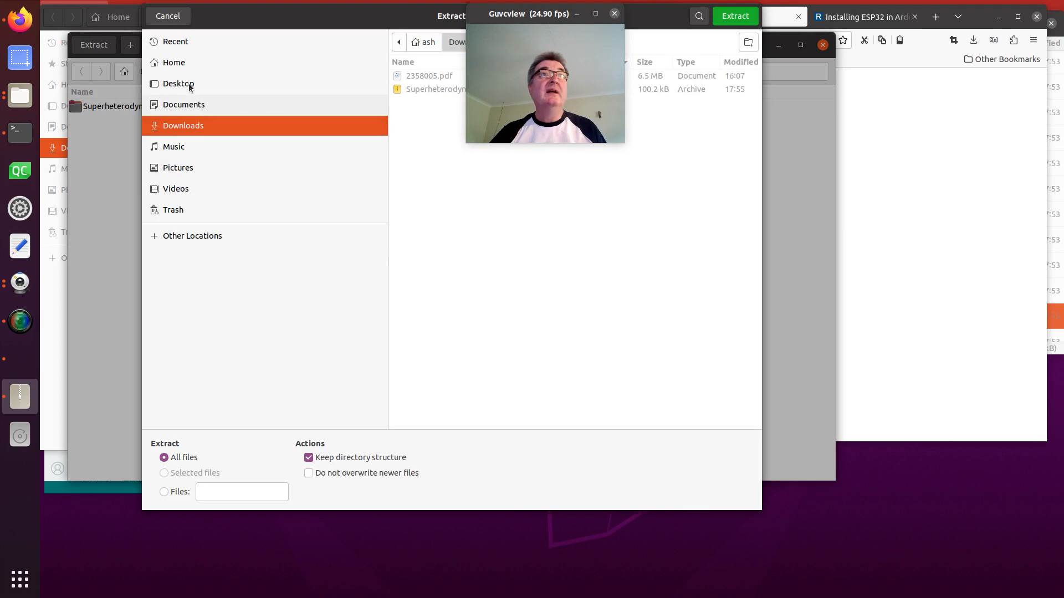
left_click(183, 67)
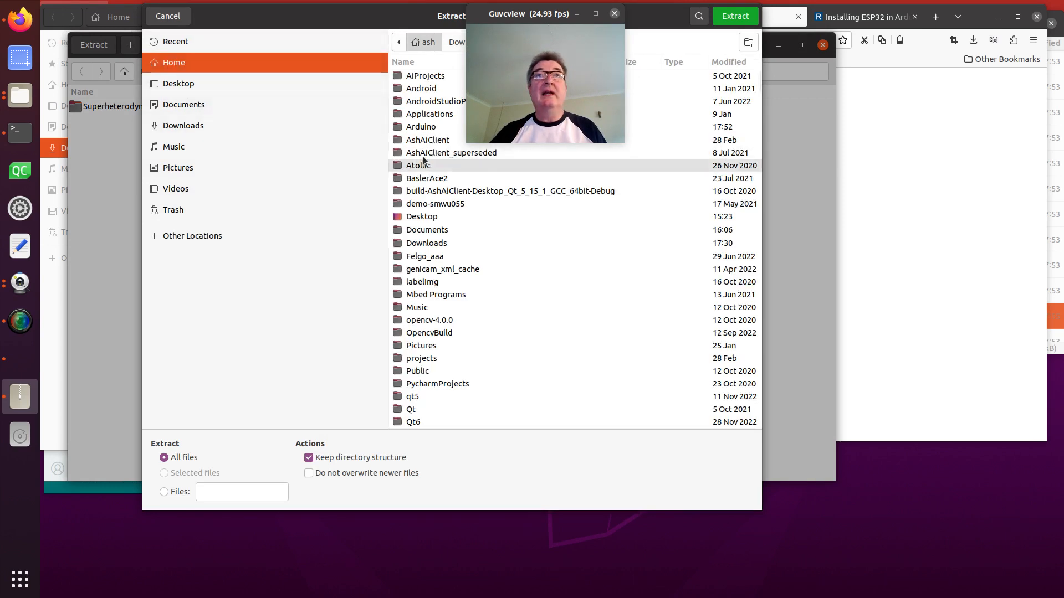
double_click(428, 127)
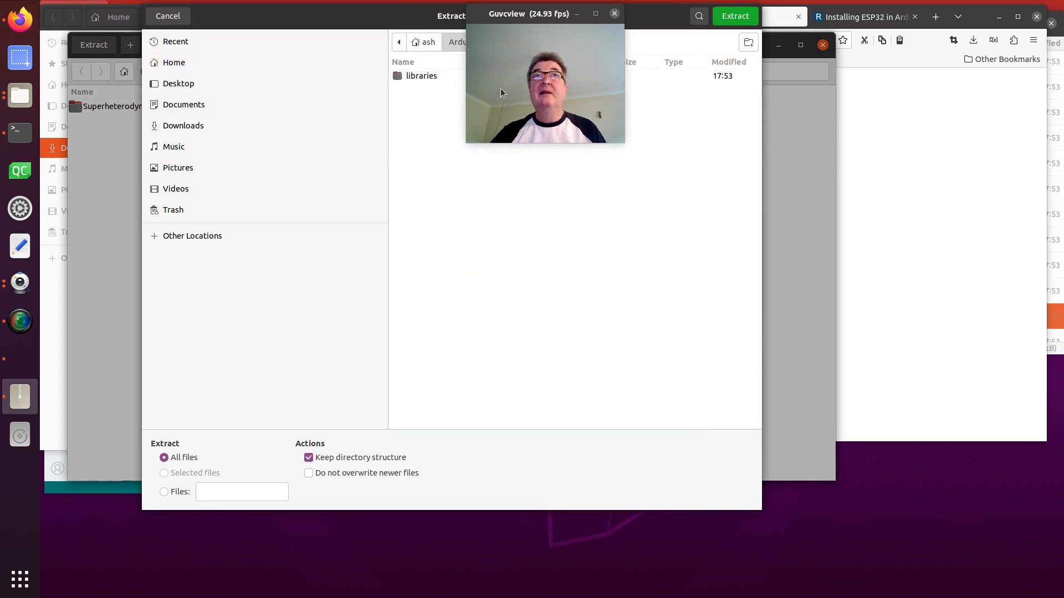
left_click_drag(342, 21, 290, 75)
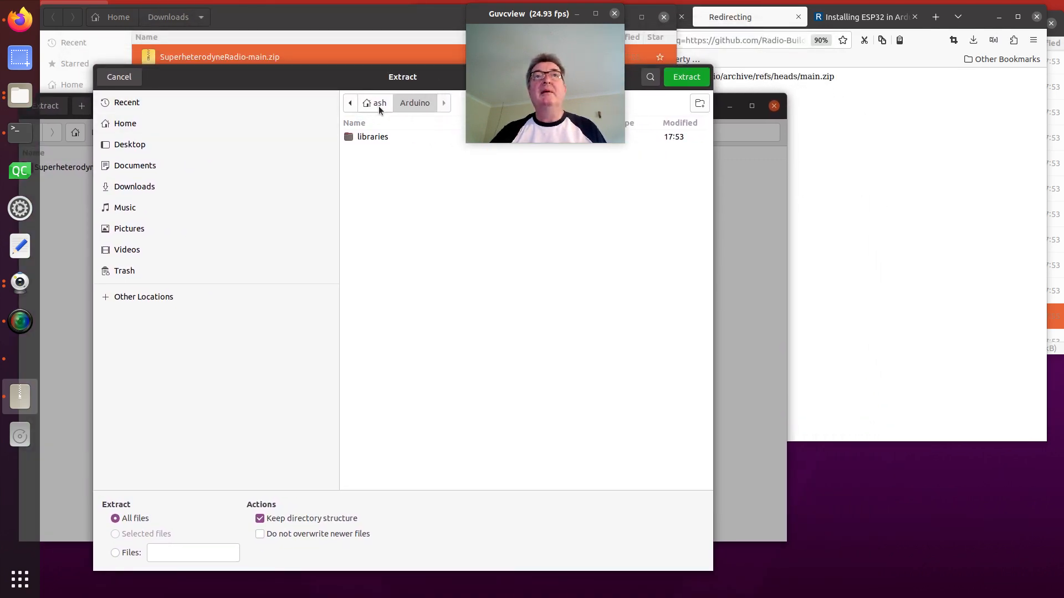
left_click(686, 77)
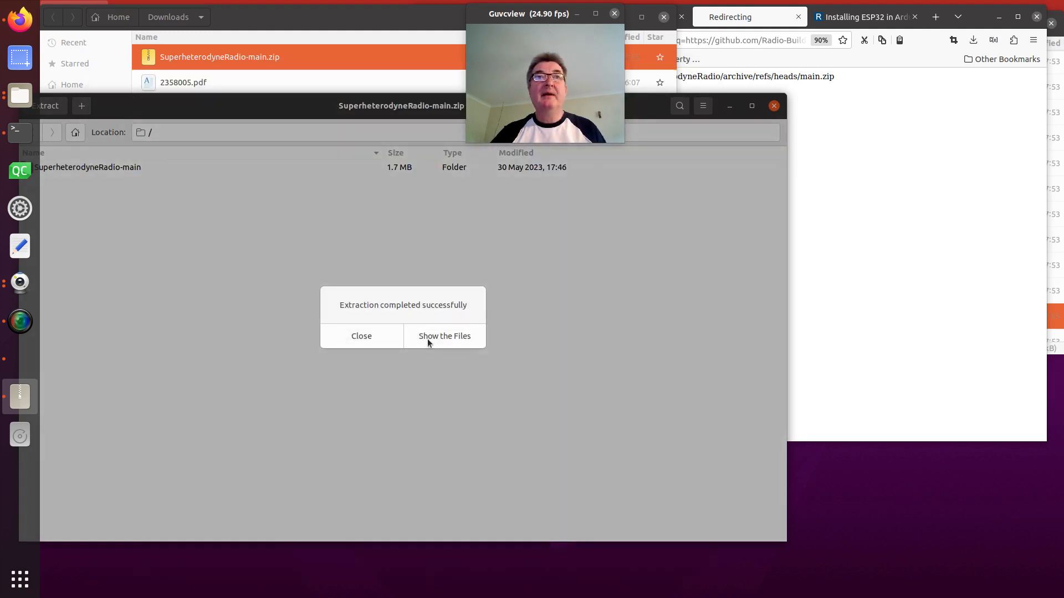
left_click(427, 339)
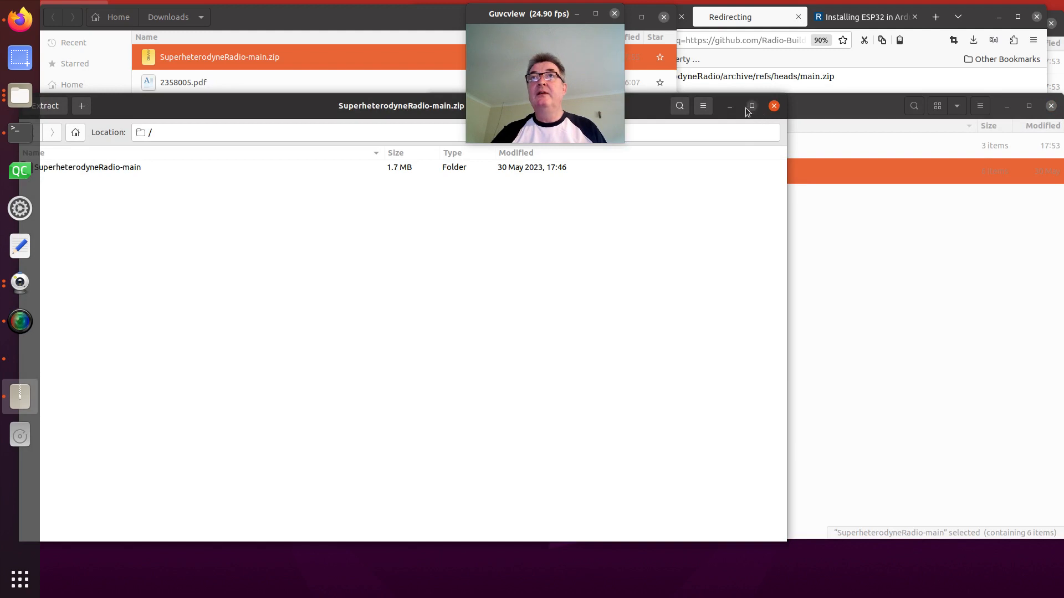
left_click(729, 105)
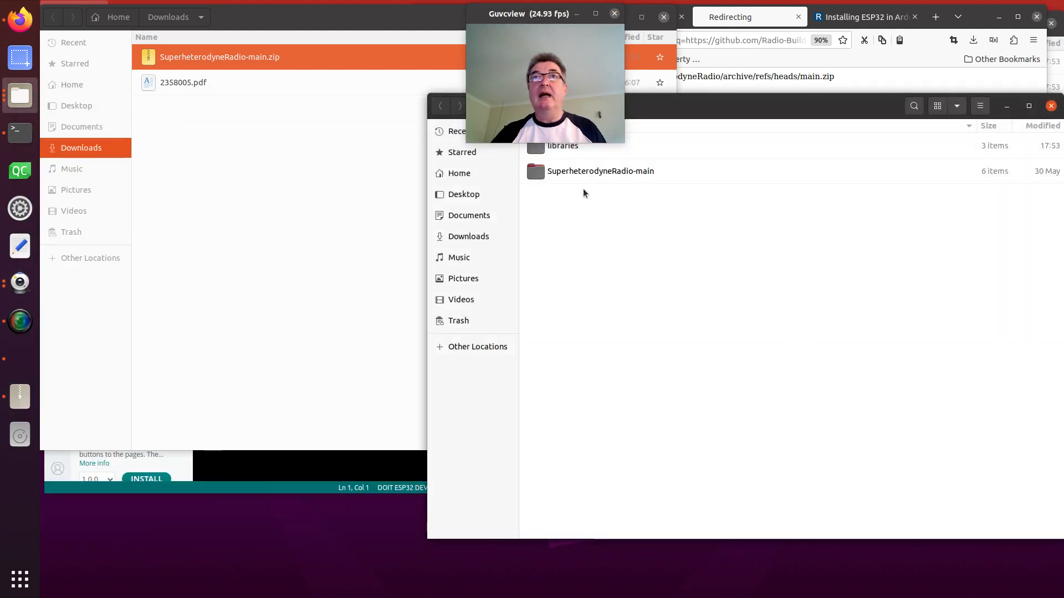
Rename the extracted SuperheterodyneRadio-main folder to SuperheterodyneRadio
right_click(610, 173)
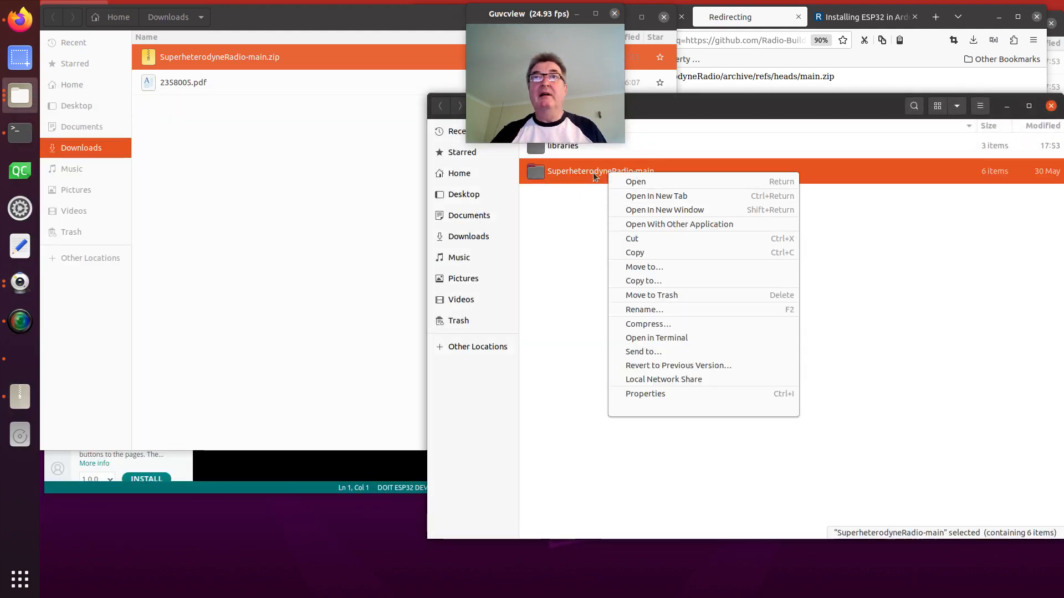
left_click(569, 227)
right_click(594, 170)
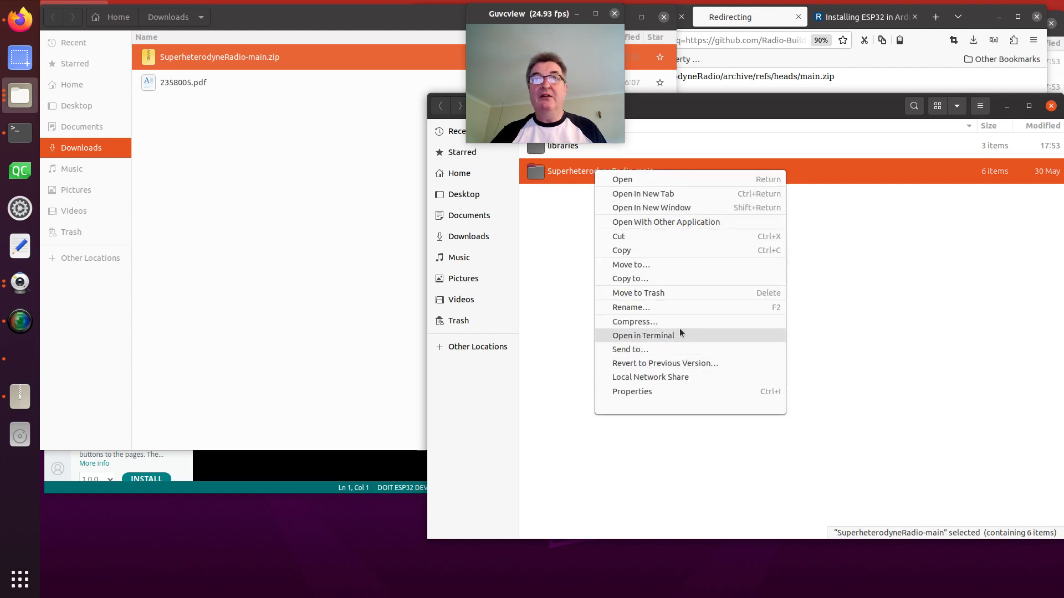
left_click(693, 306)
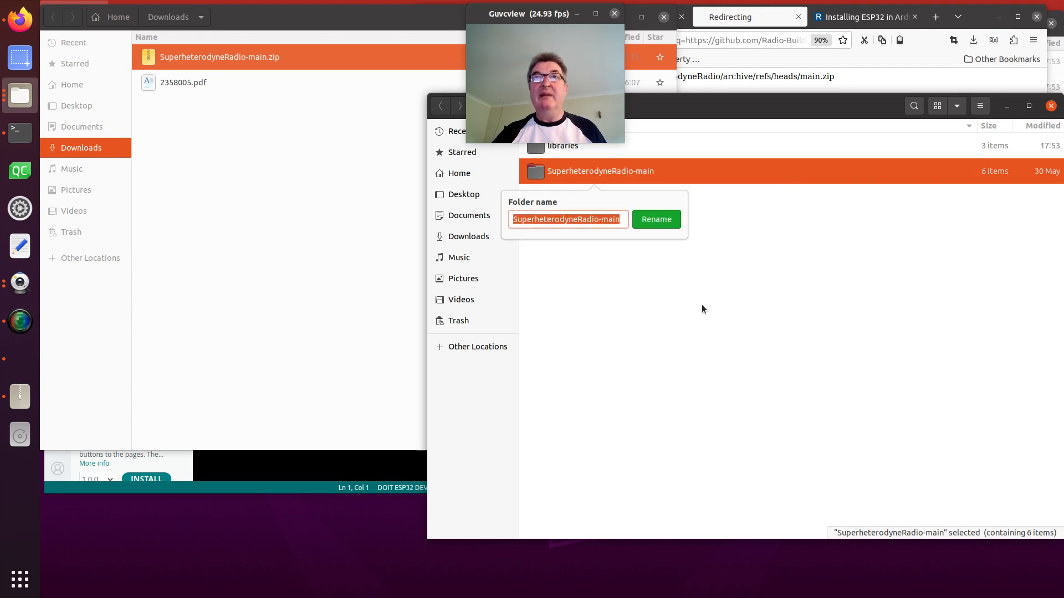
key("End")
key("BackSpace")
key("BackSpace")
key("BackSpace")
key("BackSpace")
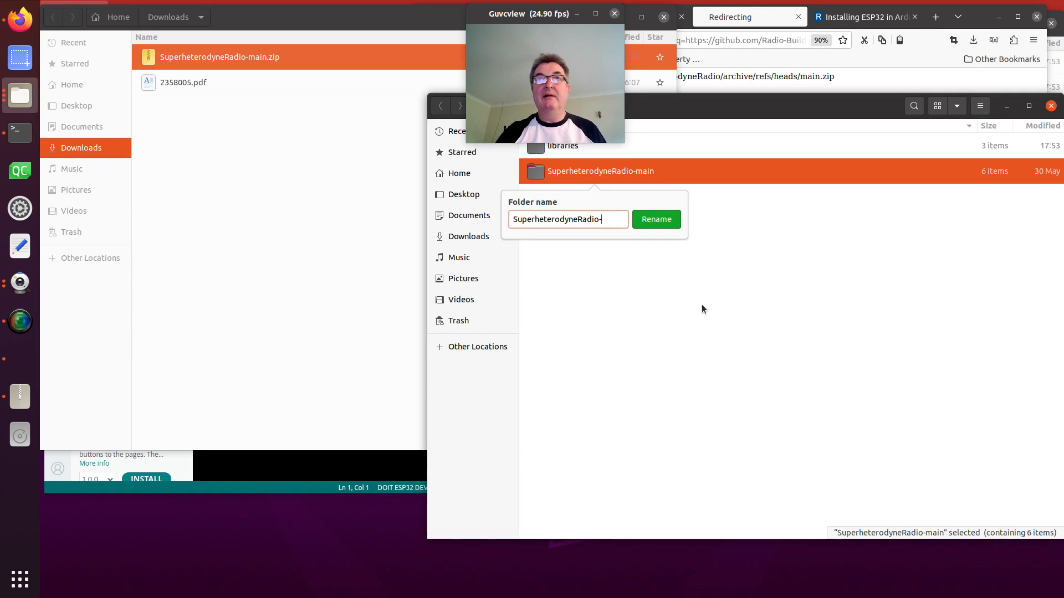
key("BackSpace")
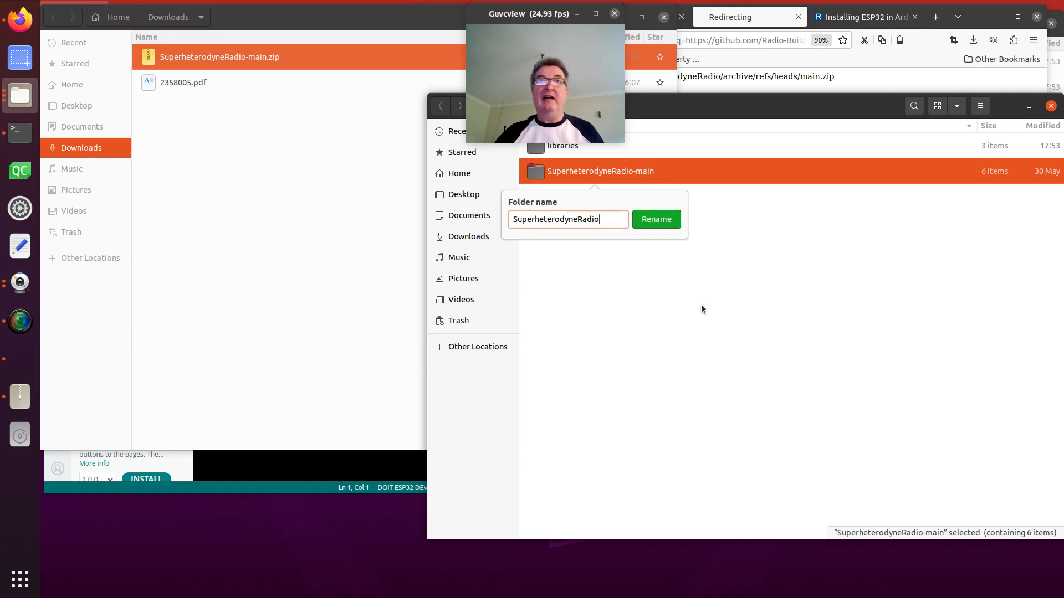
left_click(664, 220)
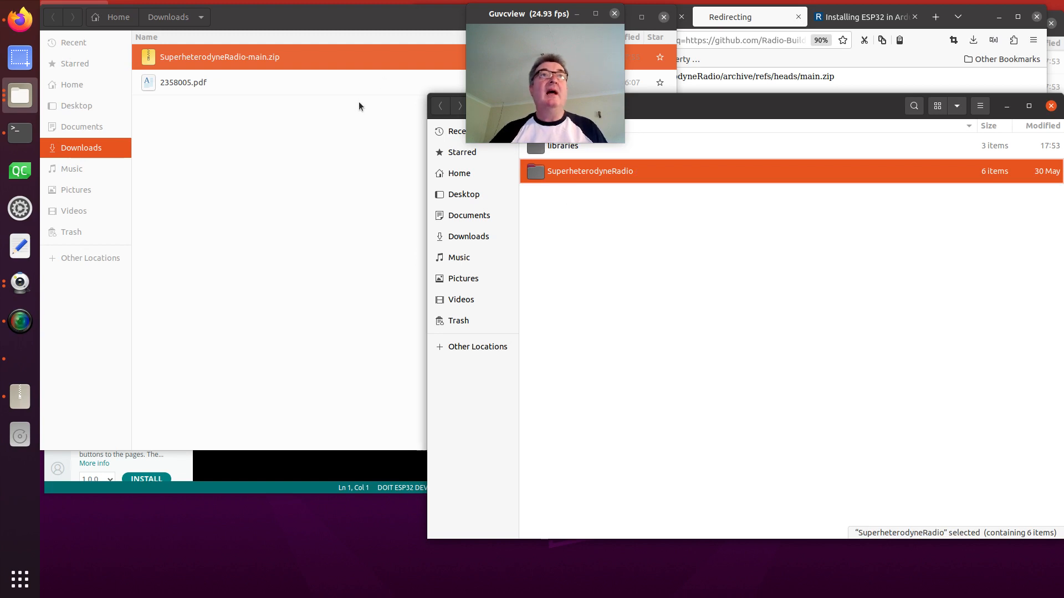
Close the Downloads window, switch to Arduino IDE and open SuperheterodyneRadio.ino from the Arduino/SuperheterodyneRadio folder
left_click(341, 128)
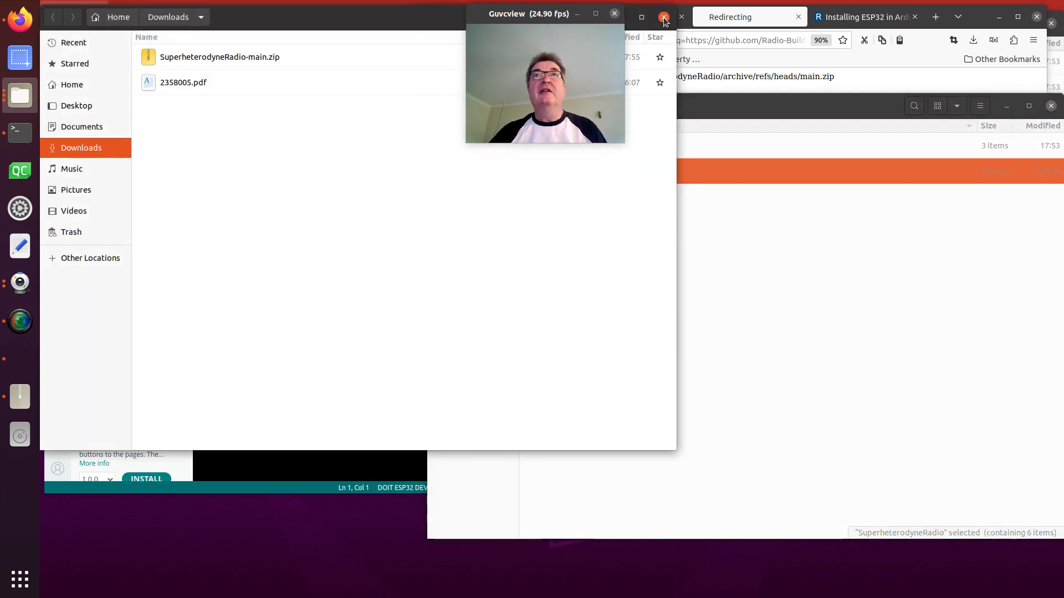
left_click(664, 17)
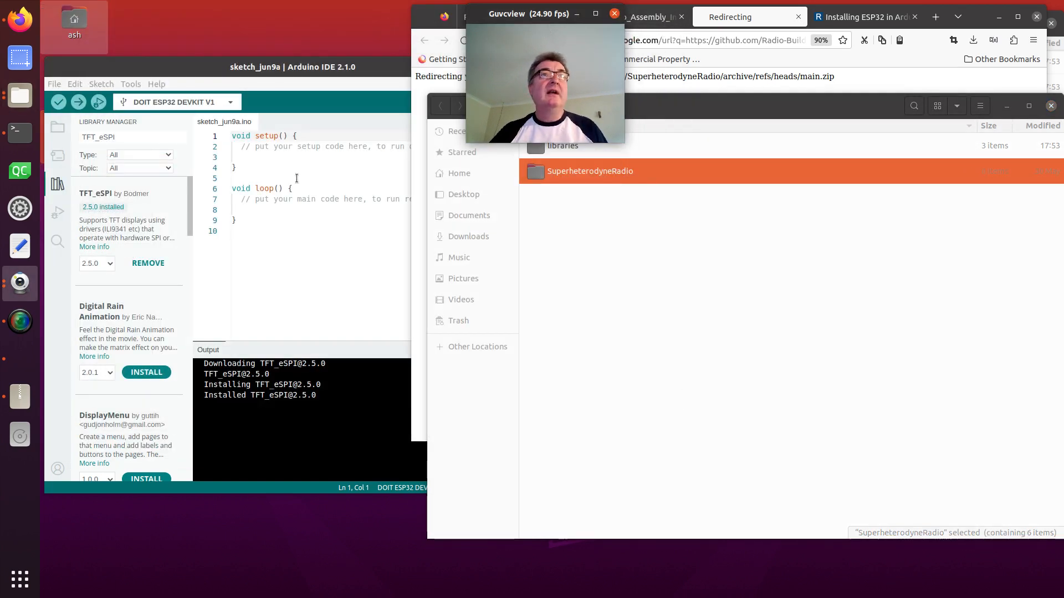
left_click_drag(231, 67, 253, 48)
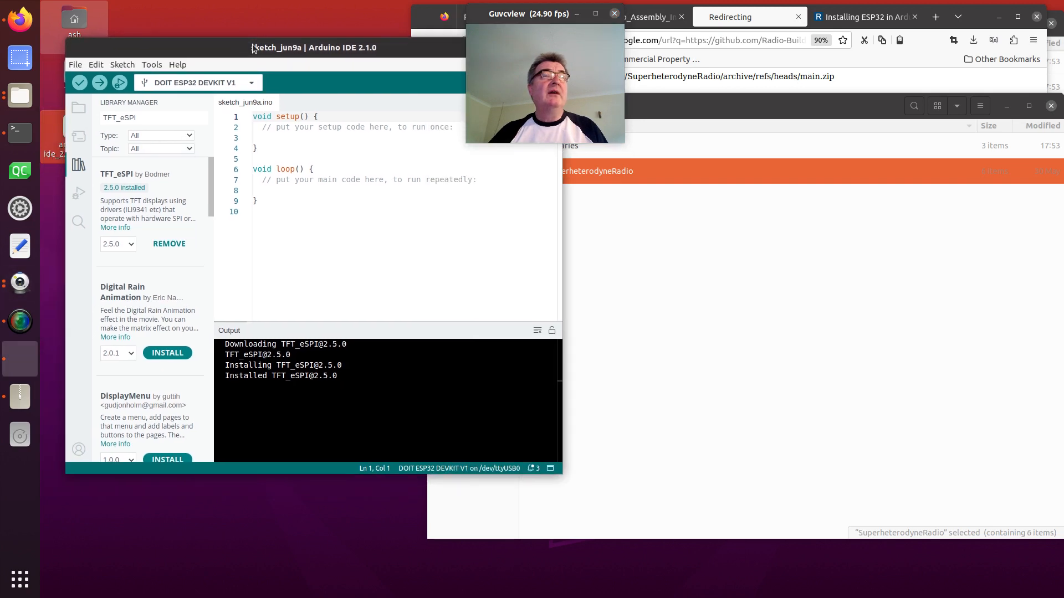
left_click(74, 65)
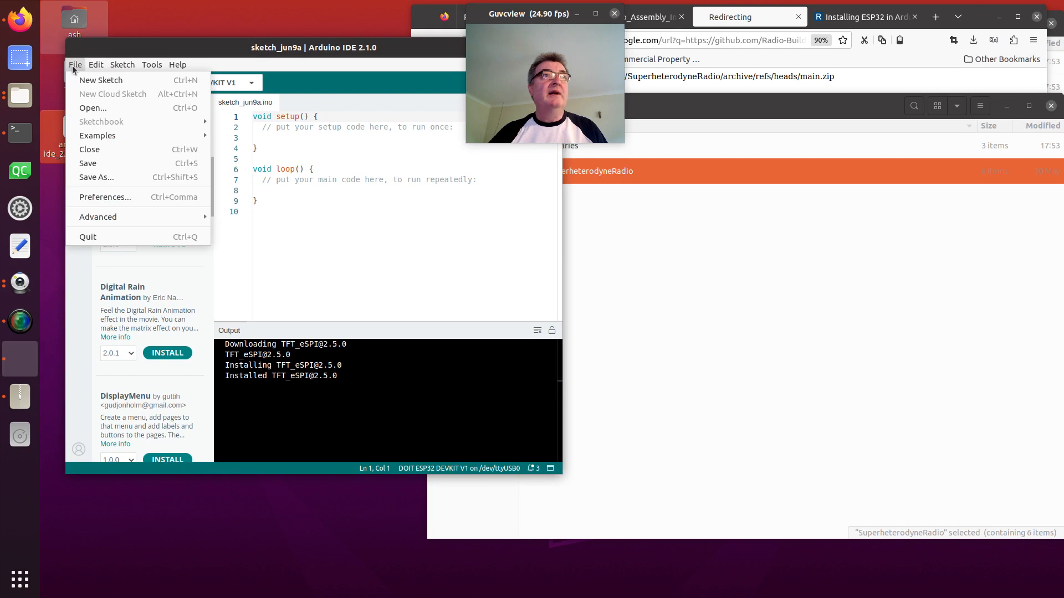
left_click(144, 106)
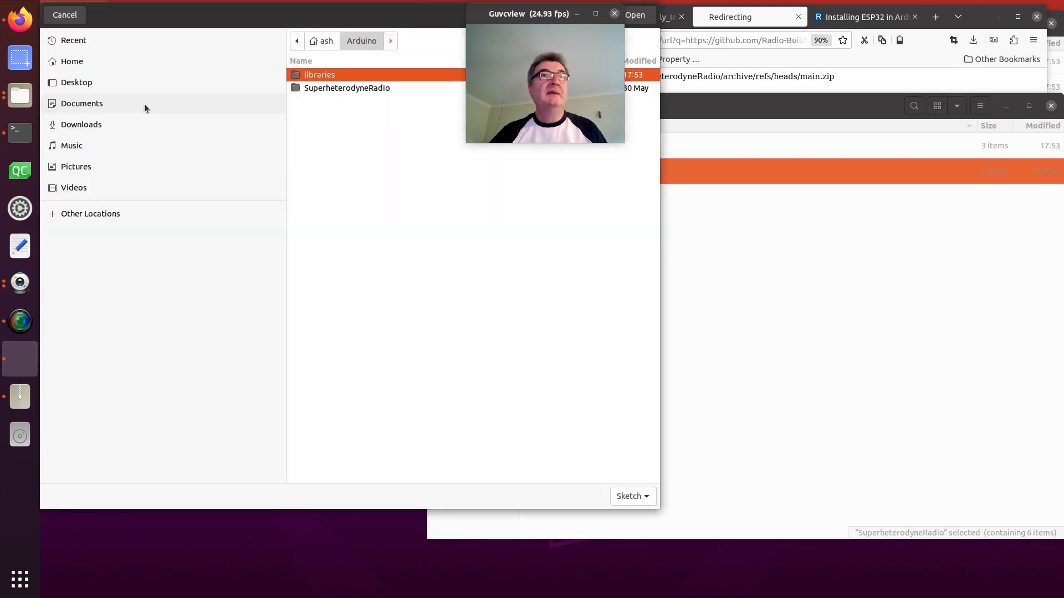
double_click(333, 89)
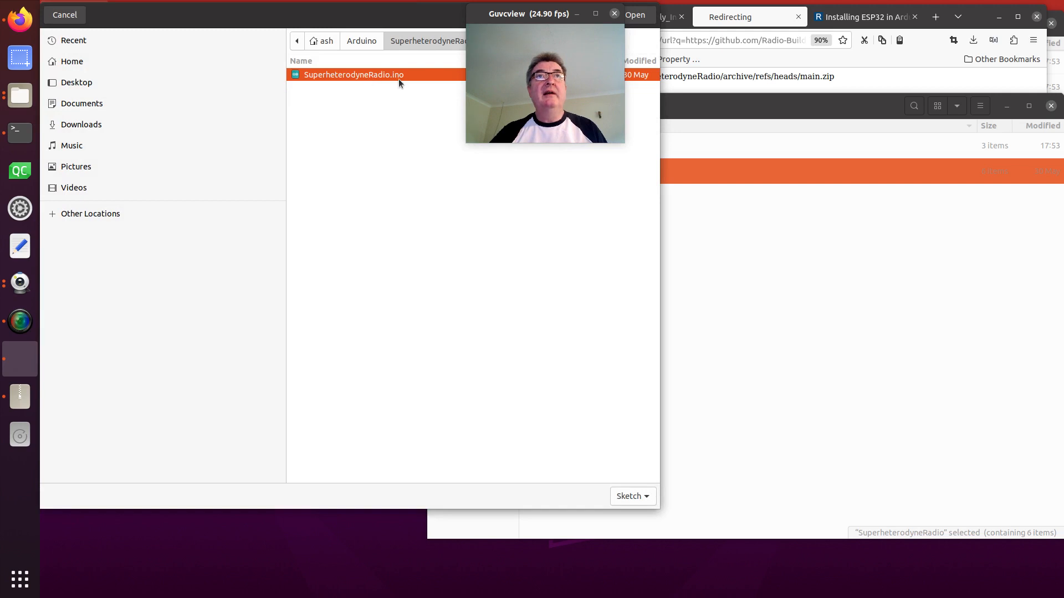
double_click(350, 76)
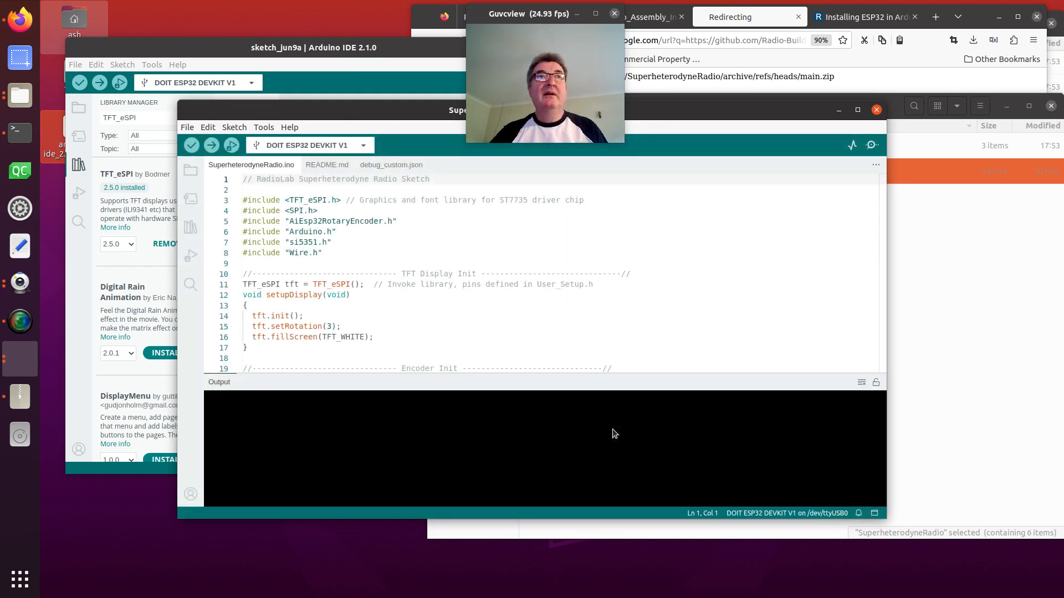
Close the empty sketch_jun9a window and move the SuperheterodyneRadio sketch window into clear view
left_click(415, 48)
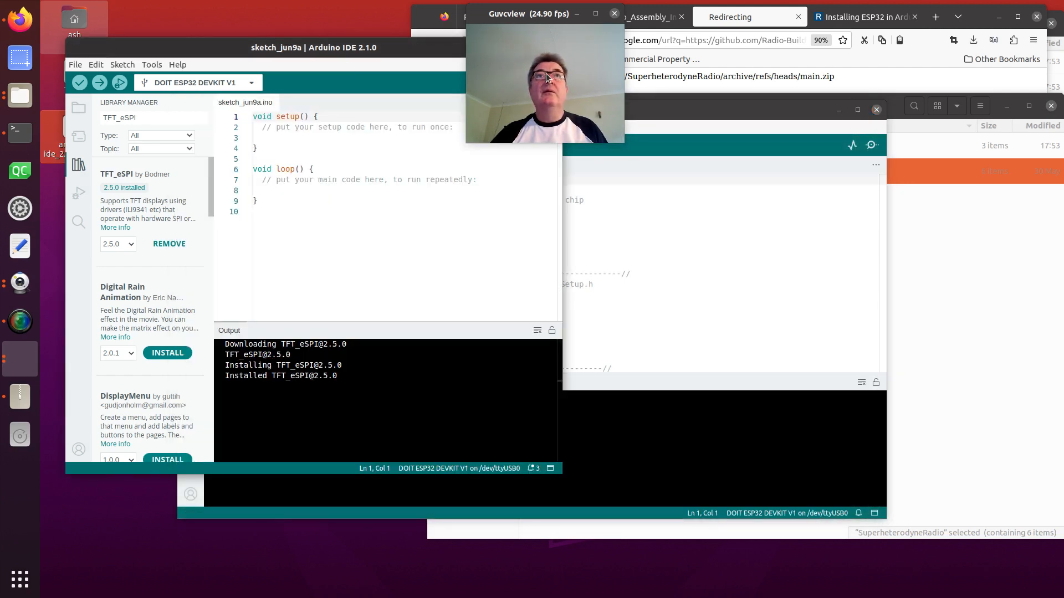
left_click_drag(411, 50, 542, 174)
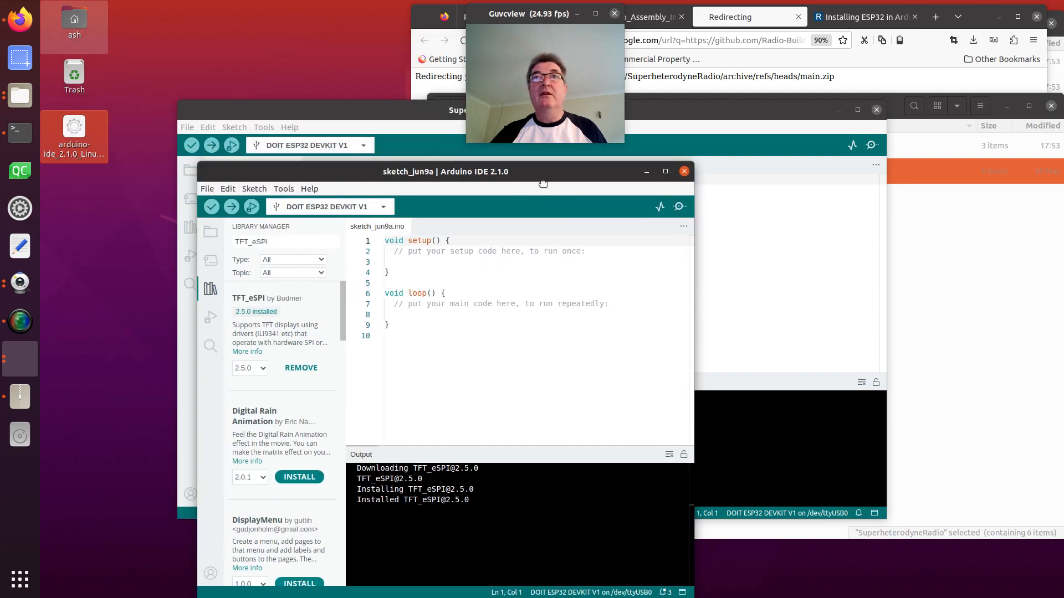
left_click(685, 170)
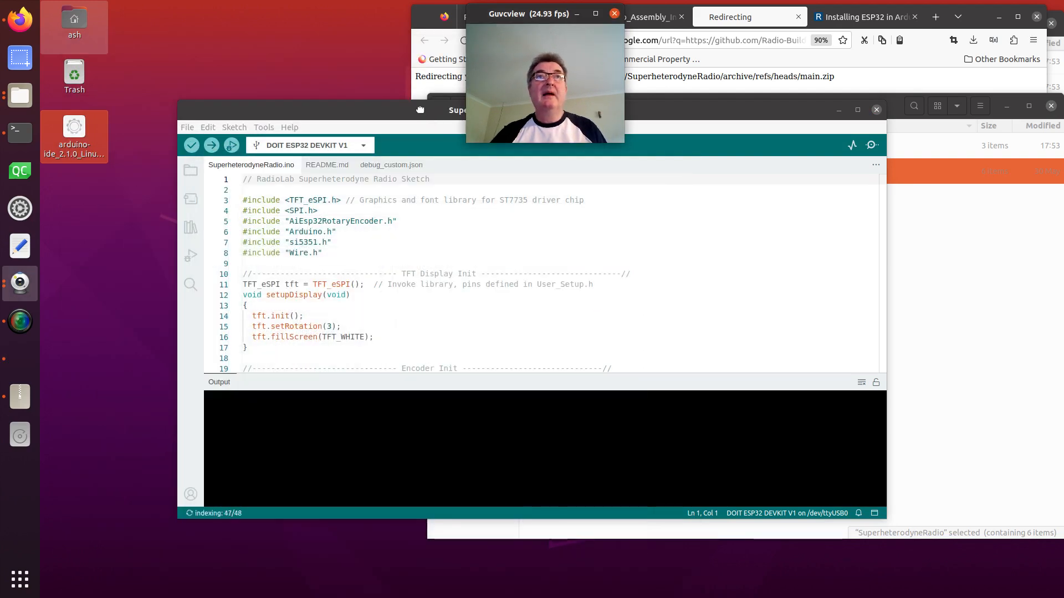
left_click_drag(420, 109, 335, 67)
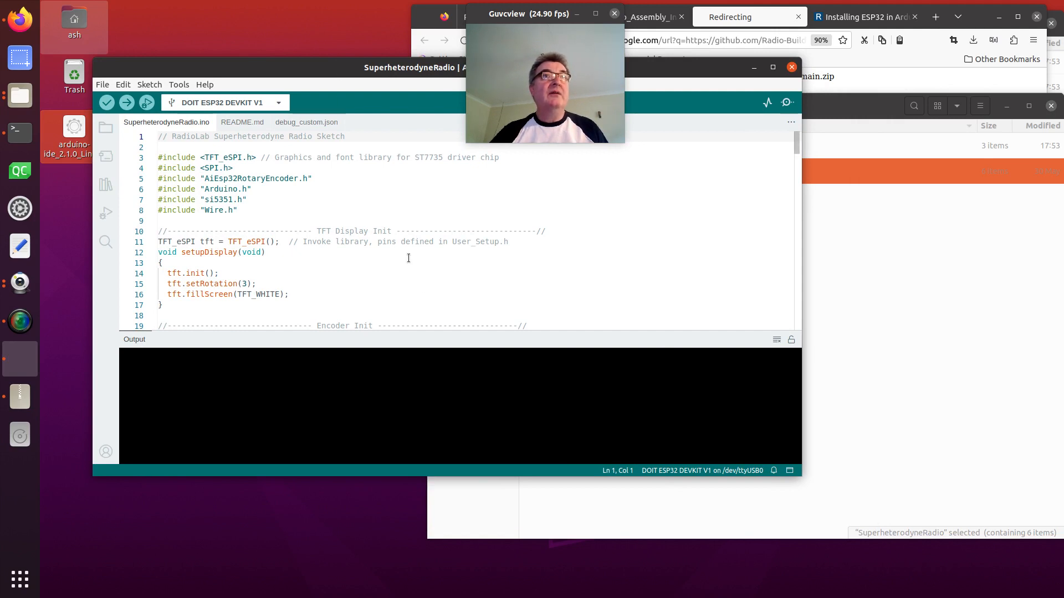
Check that DOIT ESP32 DEVKIT V1 on /dev/ttyUSB0 is the selected board and port, and upload the SuperheterodyneRadio sketch
left_click(279, 103)
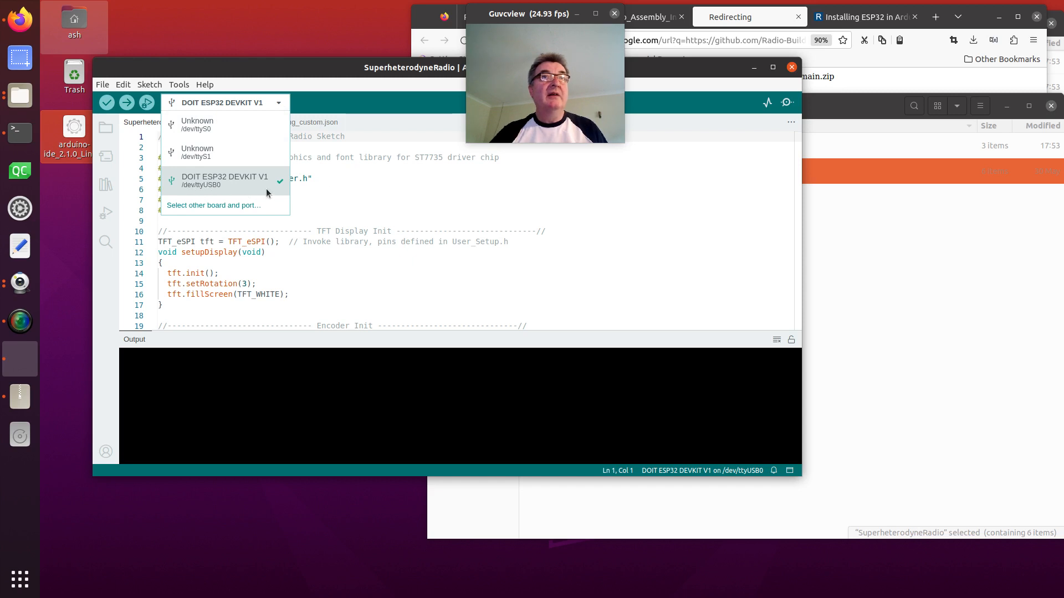
left_click(355, 178)
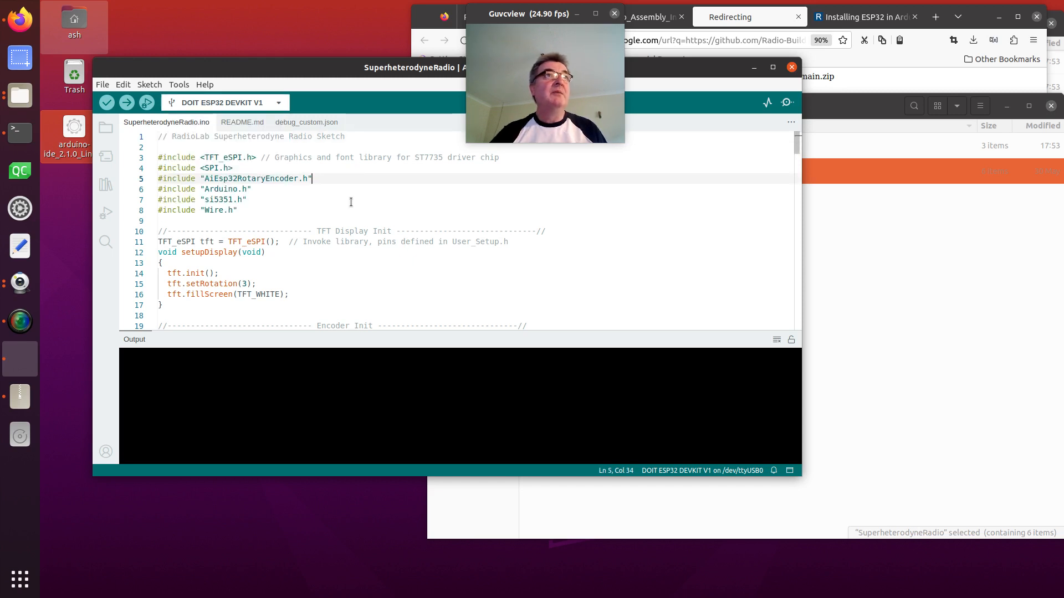
left_click(127, 104)
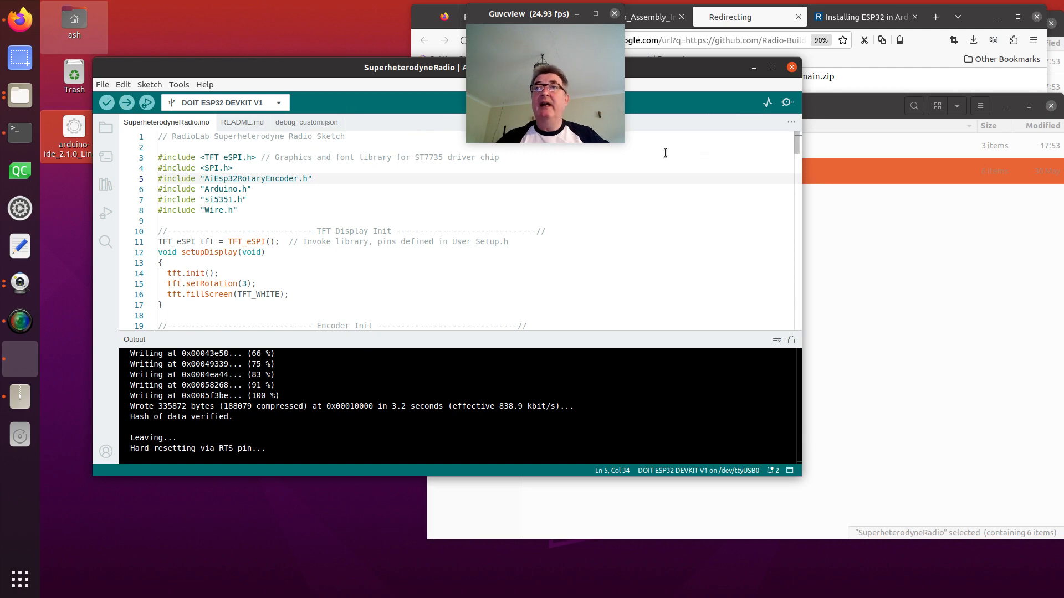
Switch to the assembly instructions in the browser and examine the display in the Physical Connections photo
left_click(651, 17)
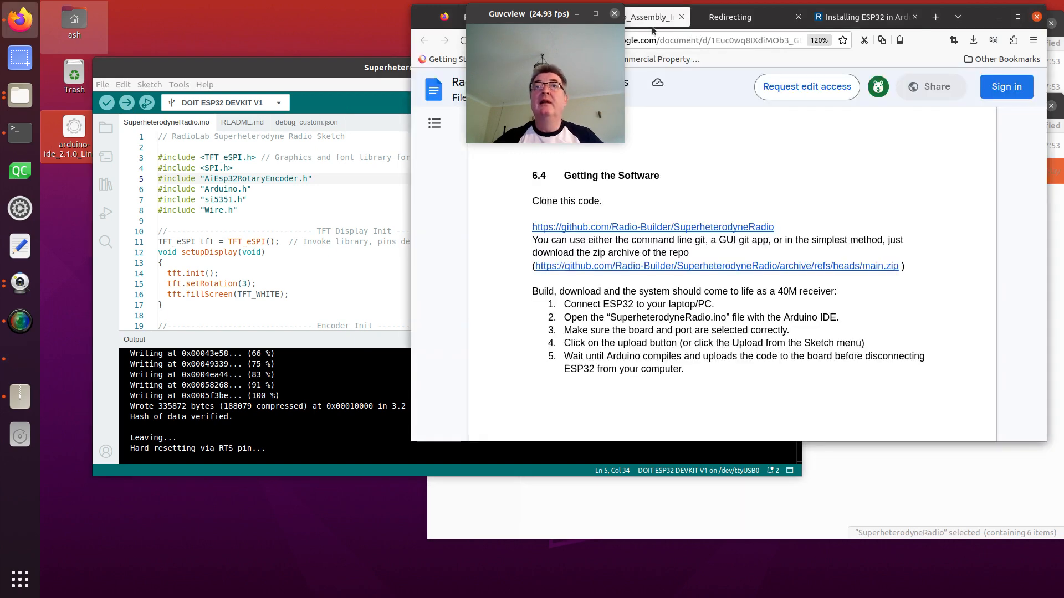
scroll(801, 326, "up", 15)
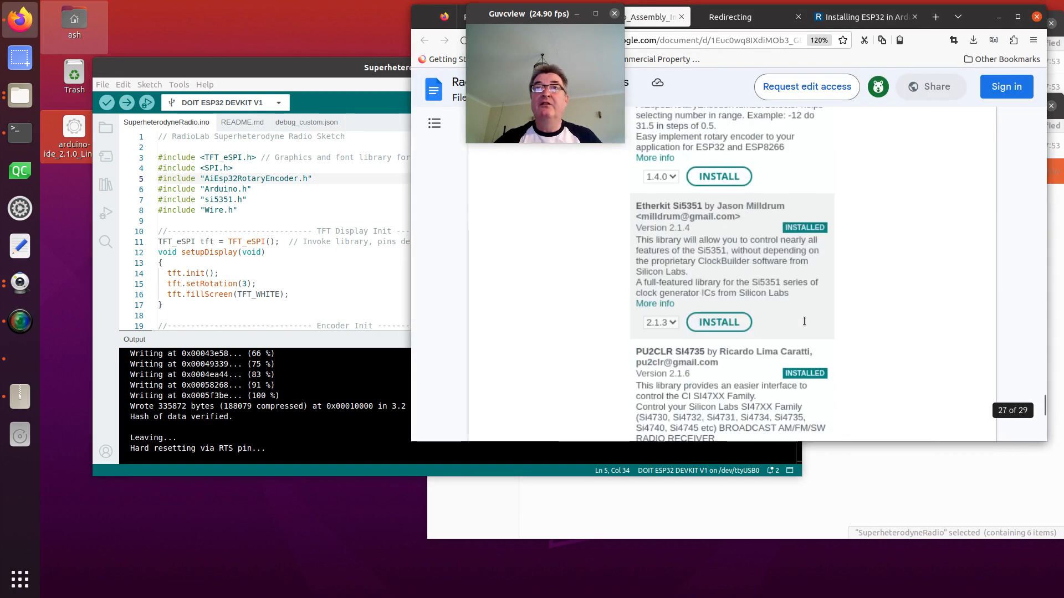
scroll(806, 321, "up", 15)
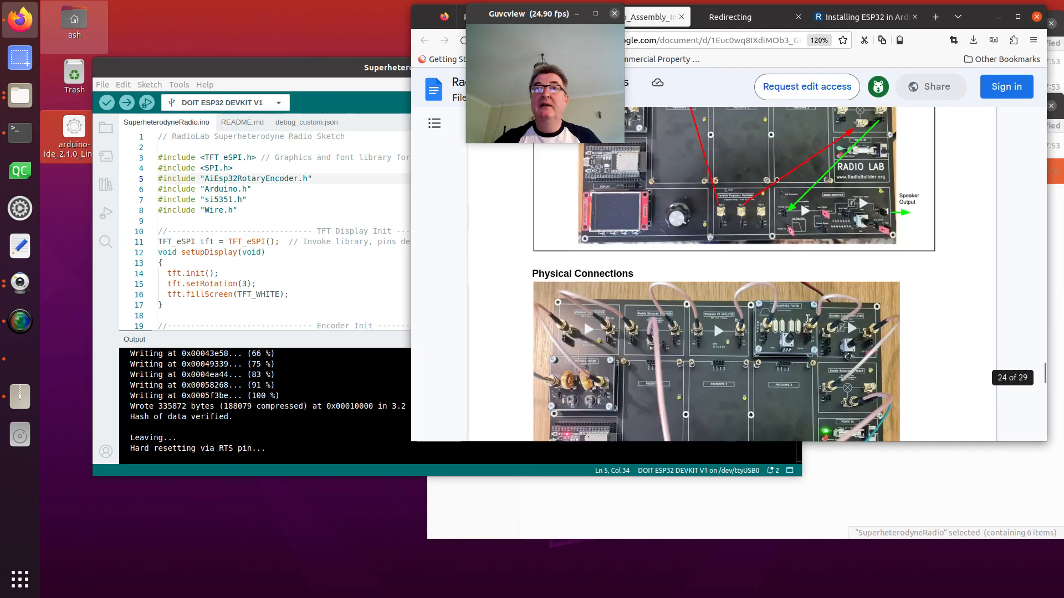
scroll(810, 319, "down", 1)
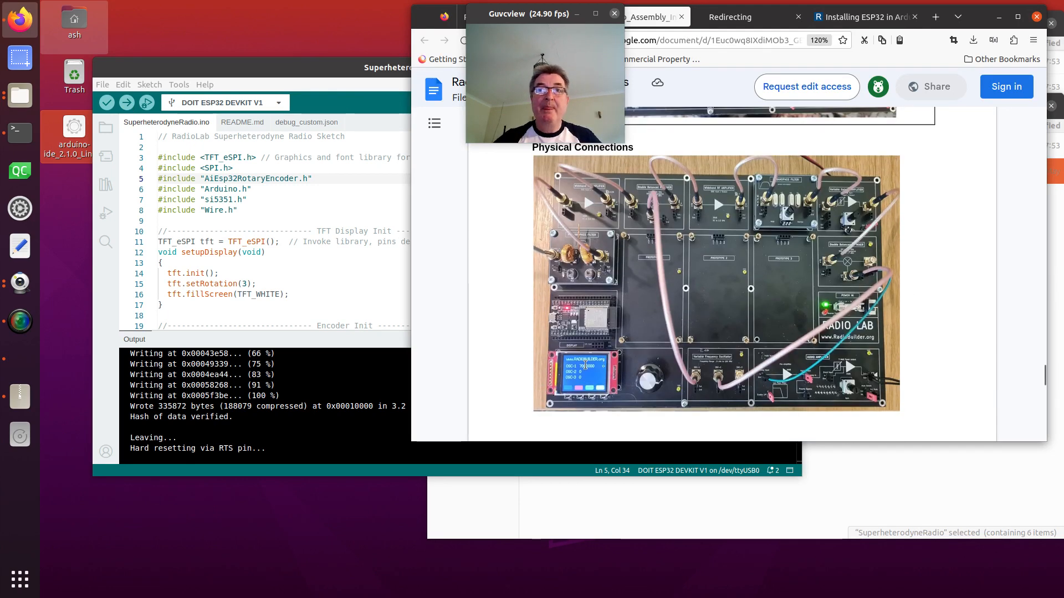